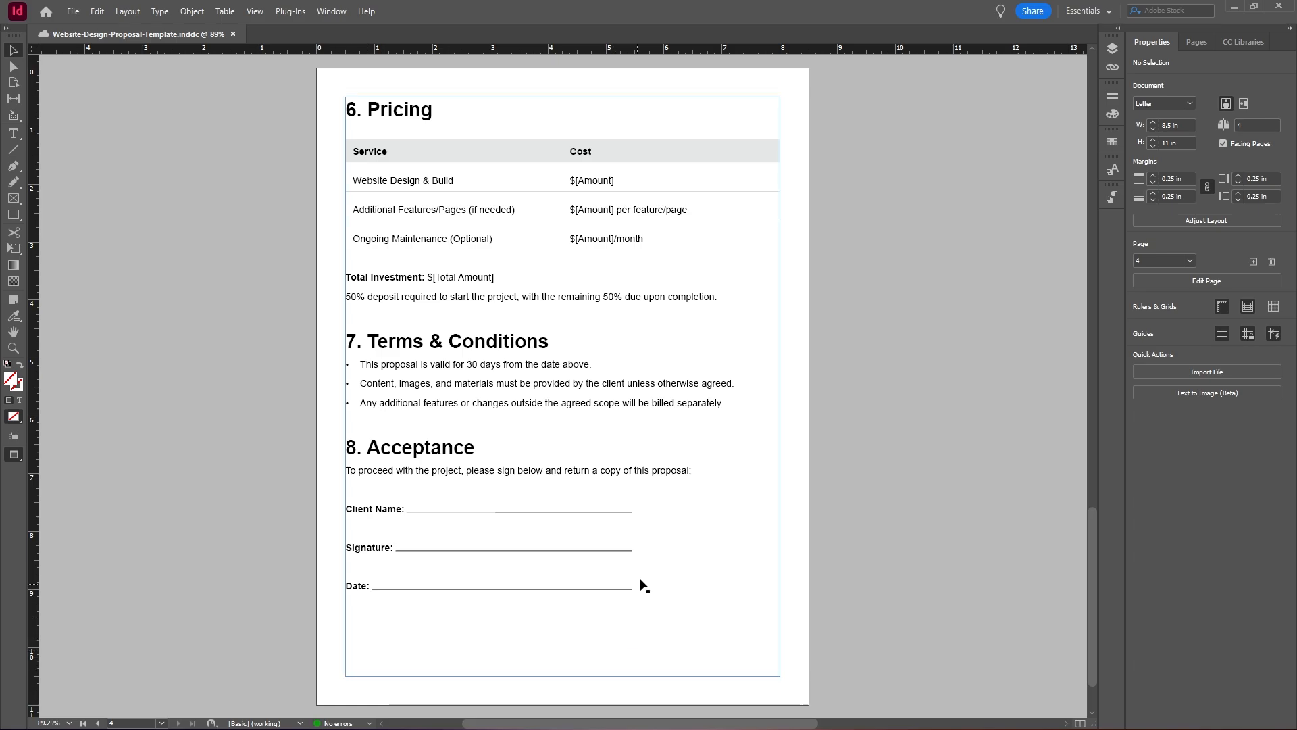
{"action": "left_click", "coordinate": [13, 135]}
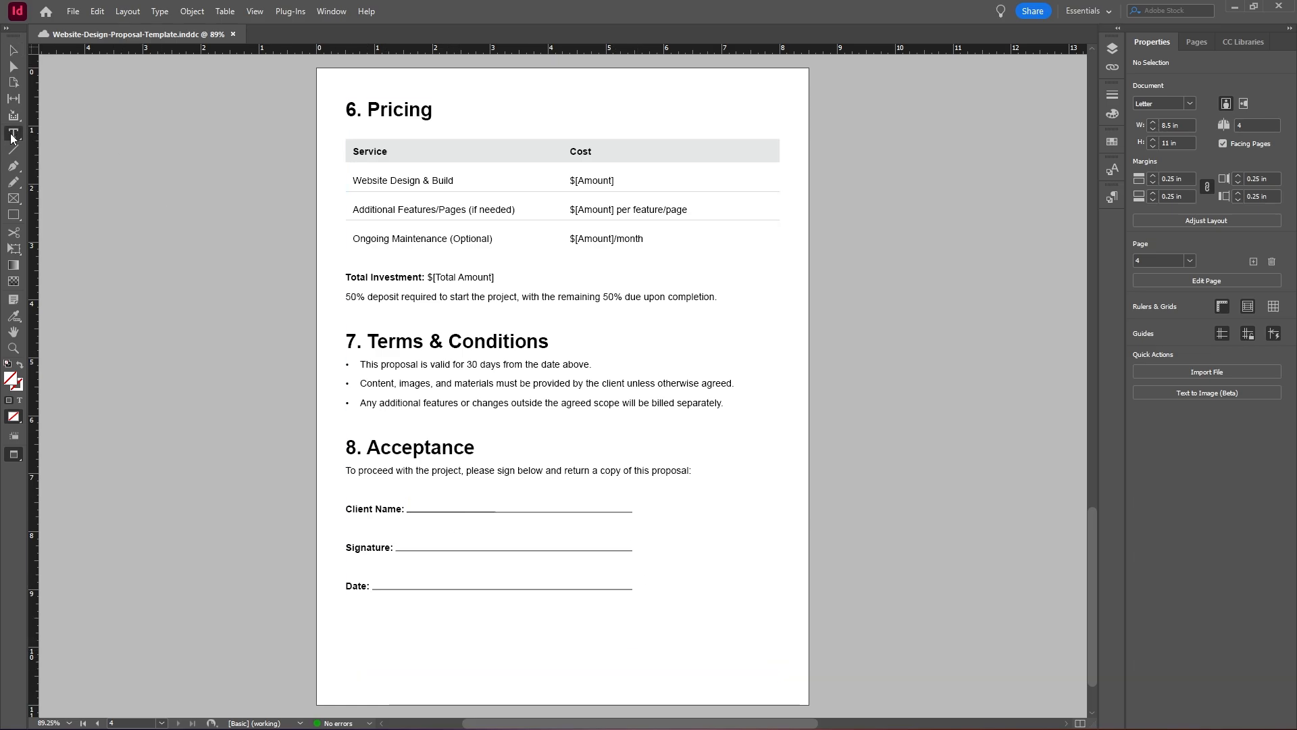
{"action": "left_click", "coordinate": [688, 472]}
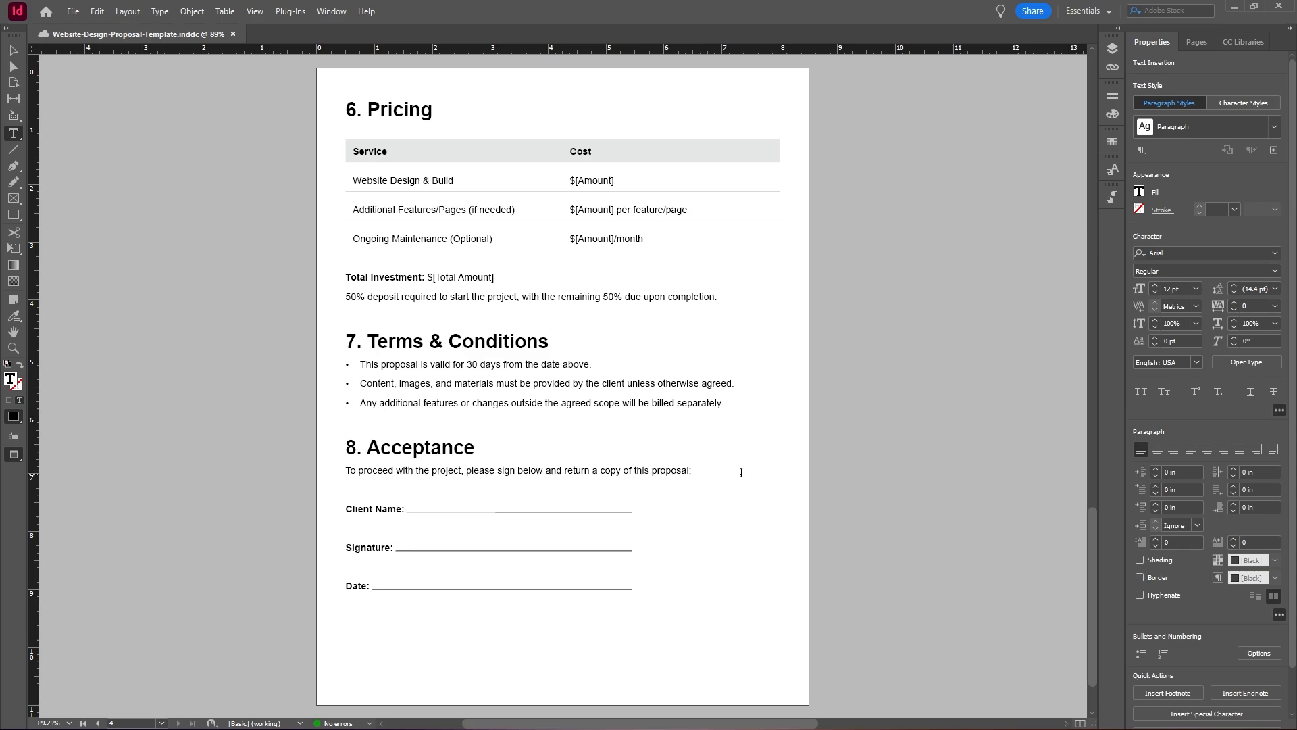
{"action": "key", "text": "Return"}
{"action": "key", "text": "Return"}
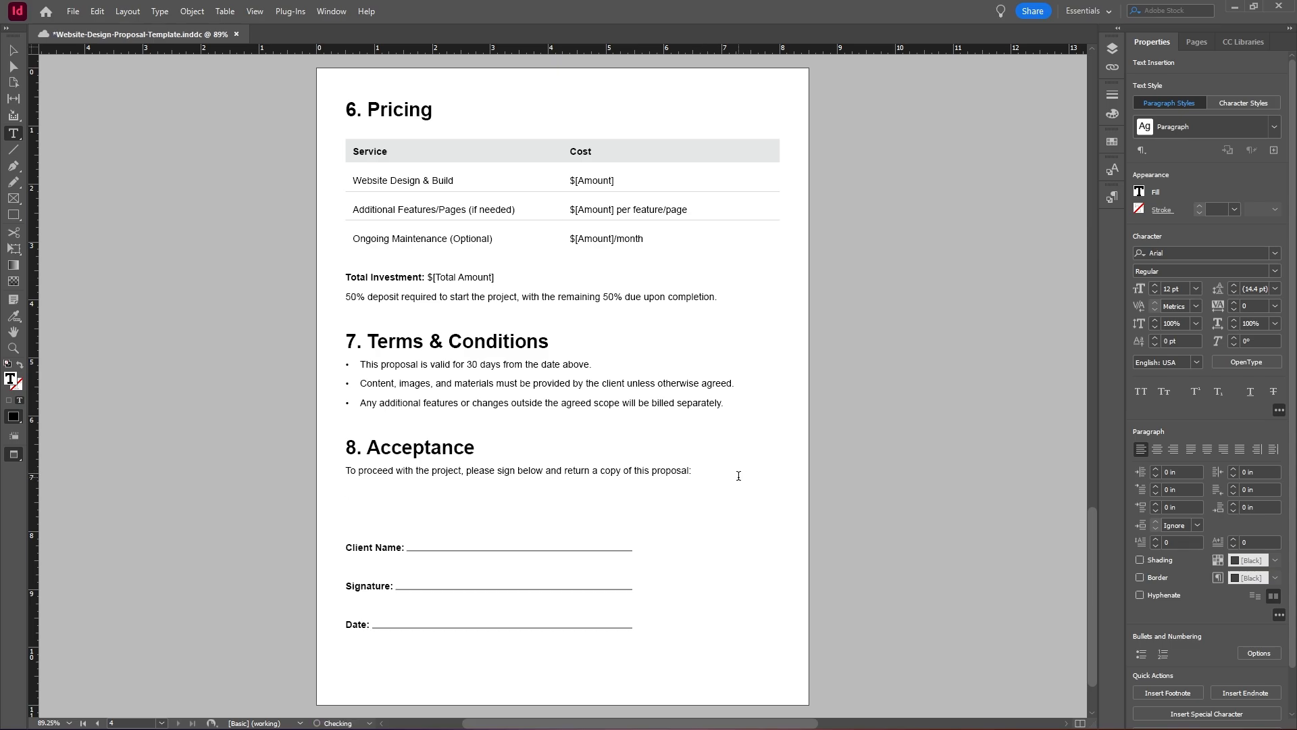
{"action": "key", "text": "BackSpace"}
{"action": "key", "text": "BackSpace"}
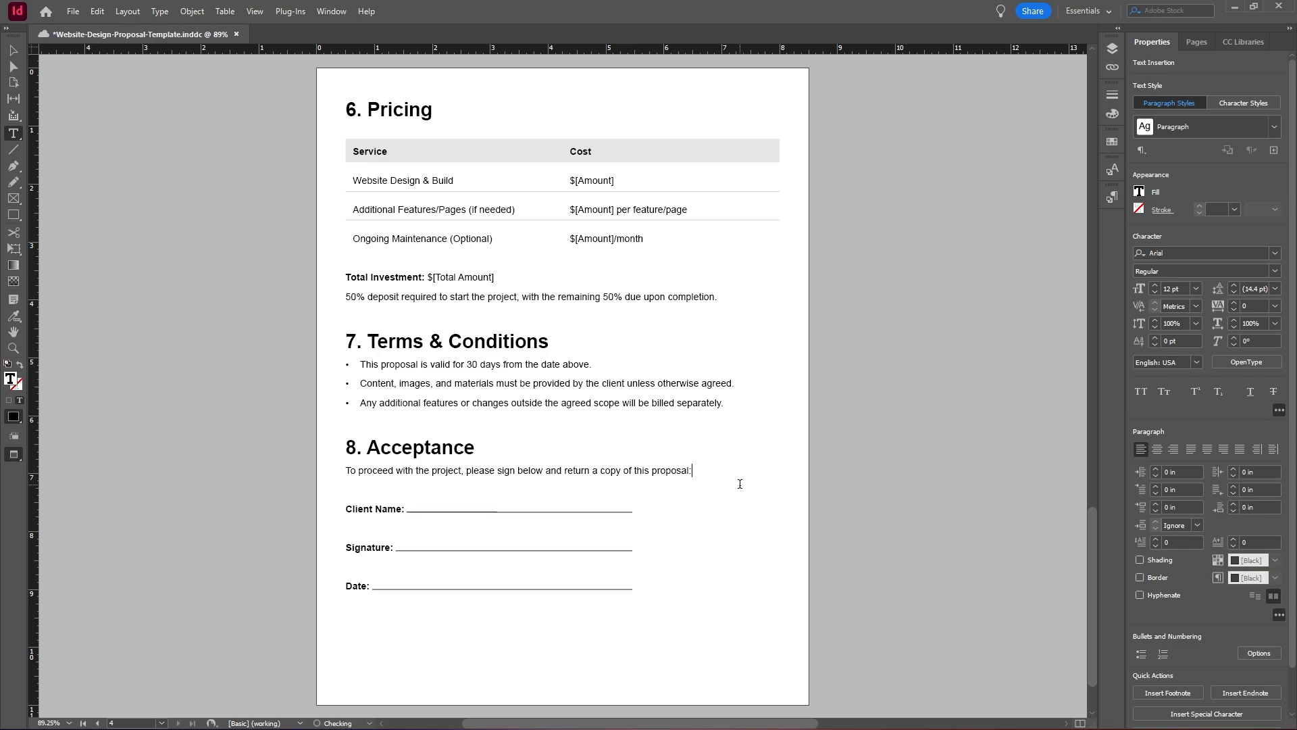
{"action": "left_click", "coordinate": [461, 110]}
{"action": "key", "text": "Return"}
{"action": "key", "text": "Return"}
{"action": "key", "text": "BackSpace"}
{"action": "key", "text": "BackSpace"}
{"action": "left_click", "coordinate": [706, 466]}
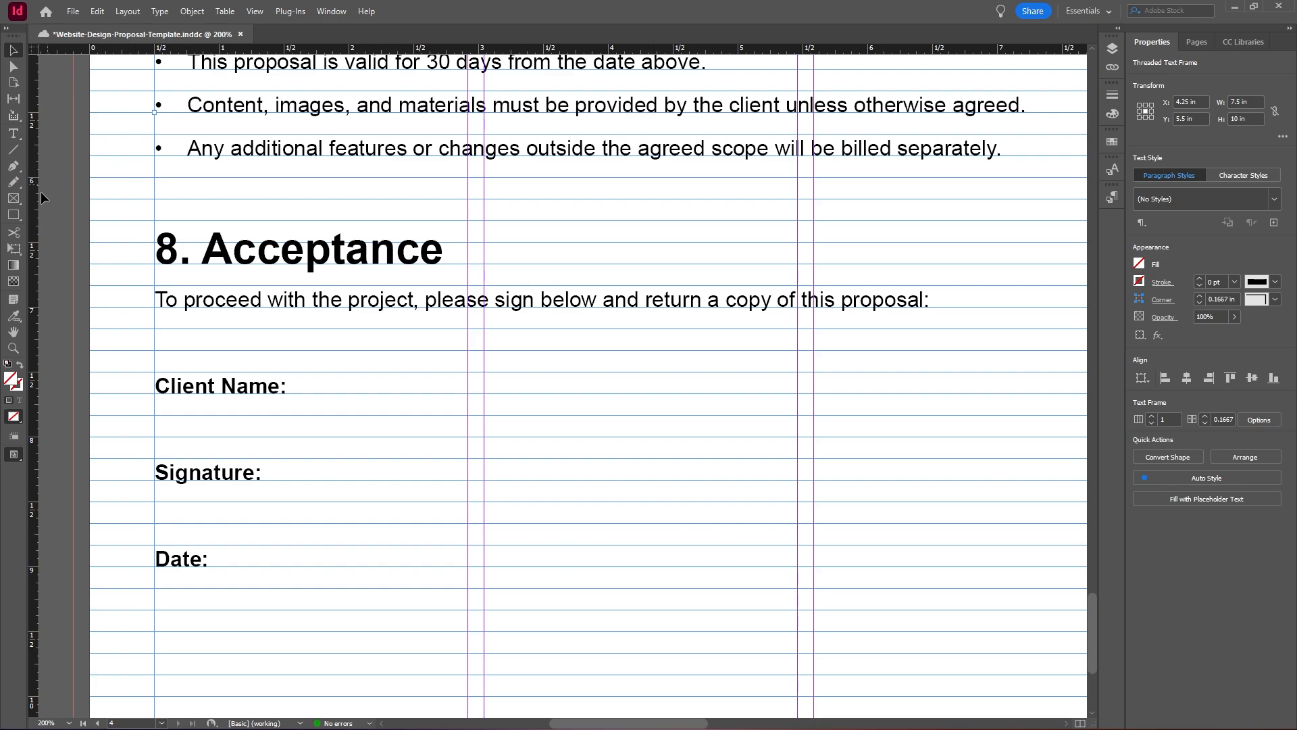
Step: Draw a strokeless rectangle about 3.89 in wide and 0.33 in high beside the Client Name label
{"action": "left_click", "coordinate": [14, 214]}
{"action": "left_click_drag", "start_coordinate": [294, 394], "coordinate": [798, 350]}
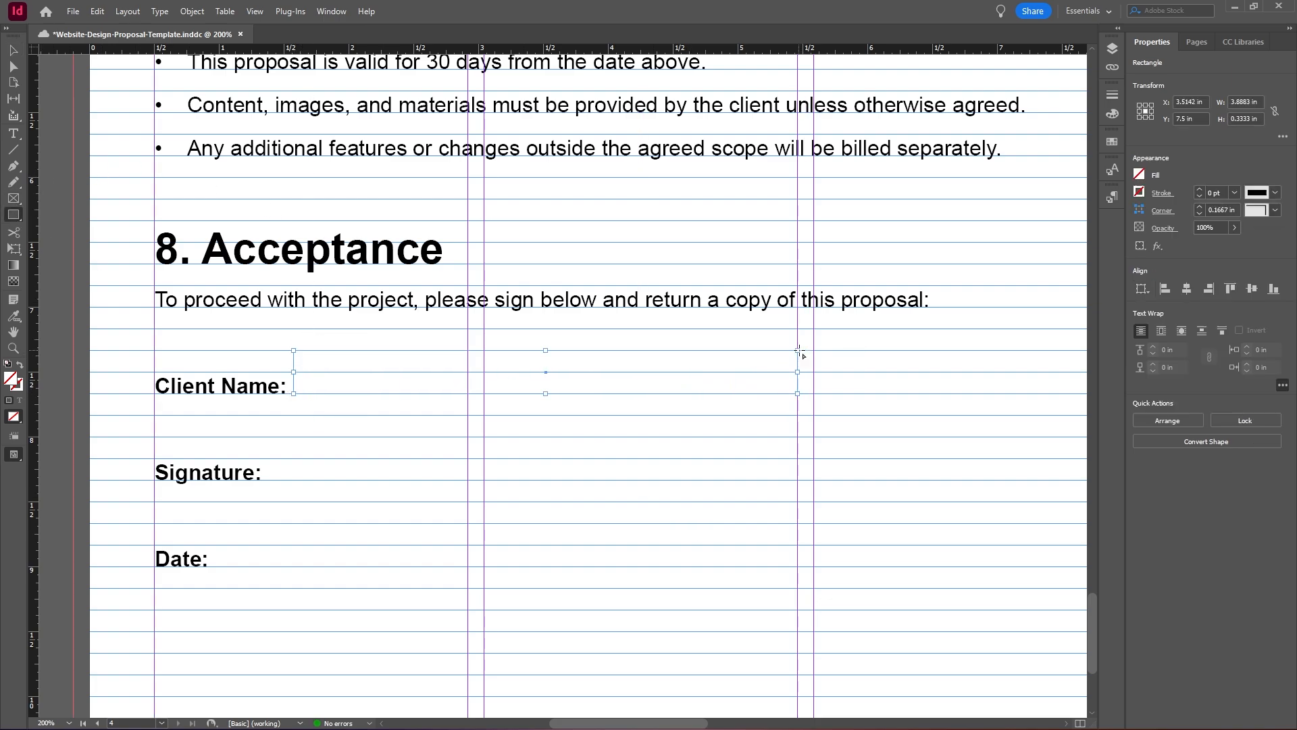
{"action": "left_click", "coordinate": [1233, 194]}
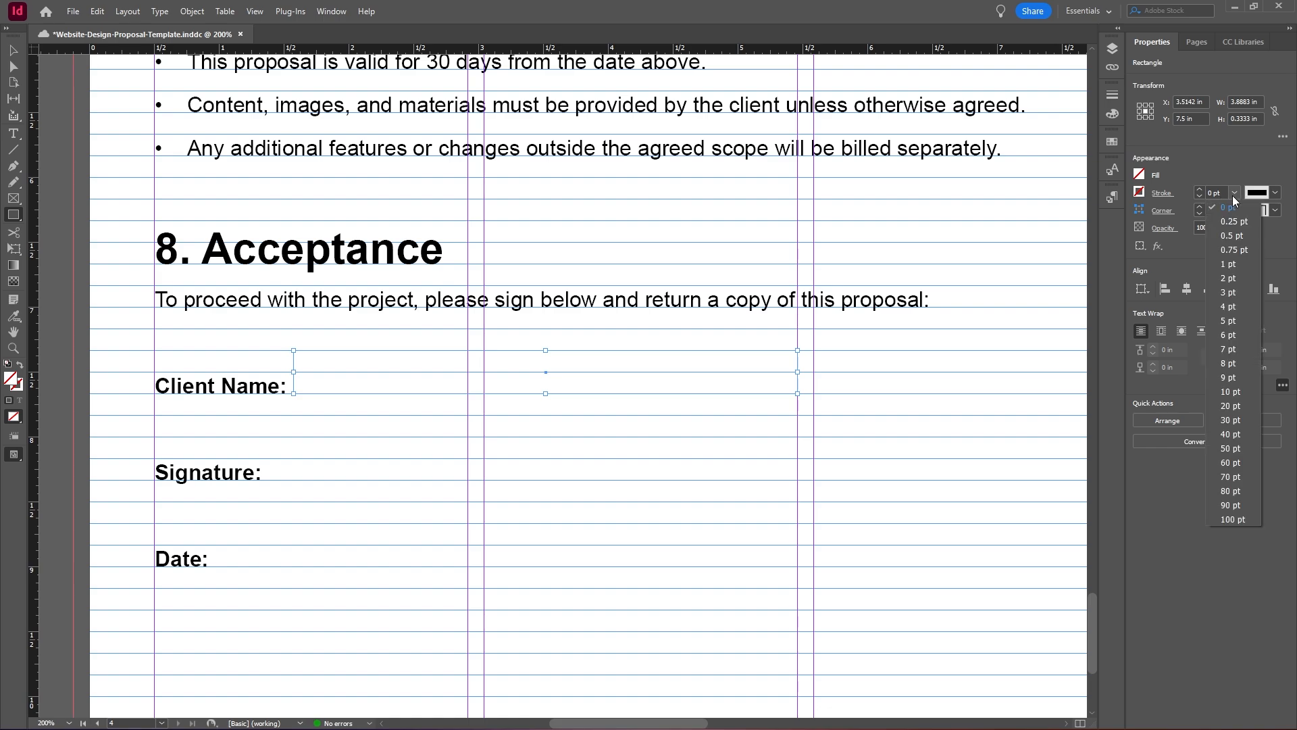
{"action": "key", "text": "Escape"}
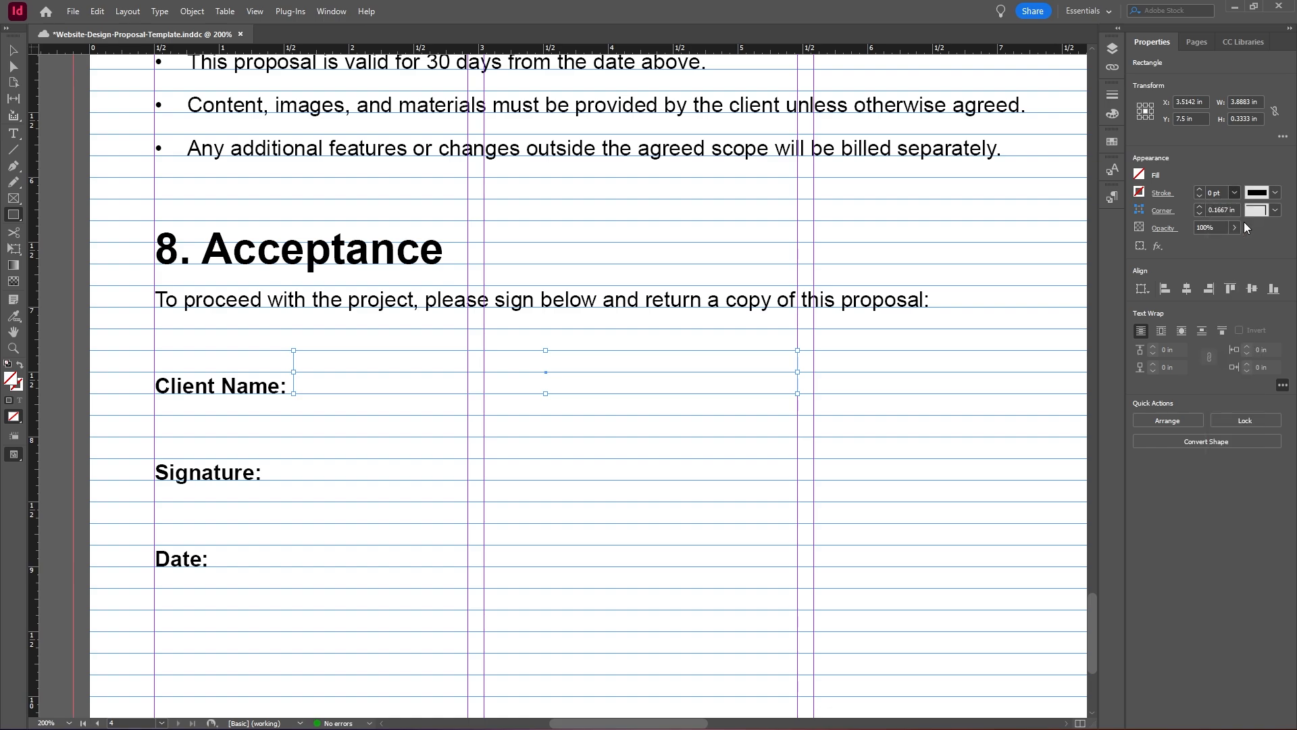
{"action": "left_click", "coordinate": [13, 50]}
{"action": "left_click", "coordinate": [47, 85]}
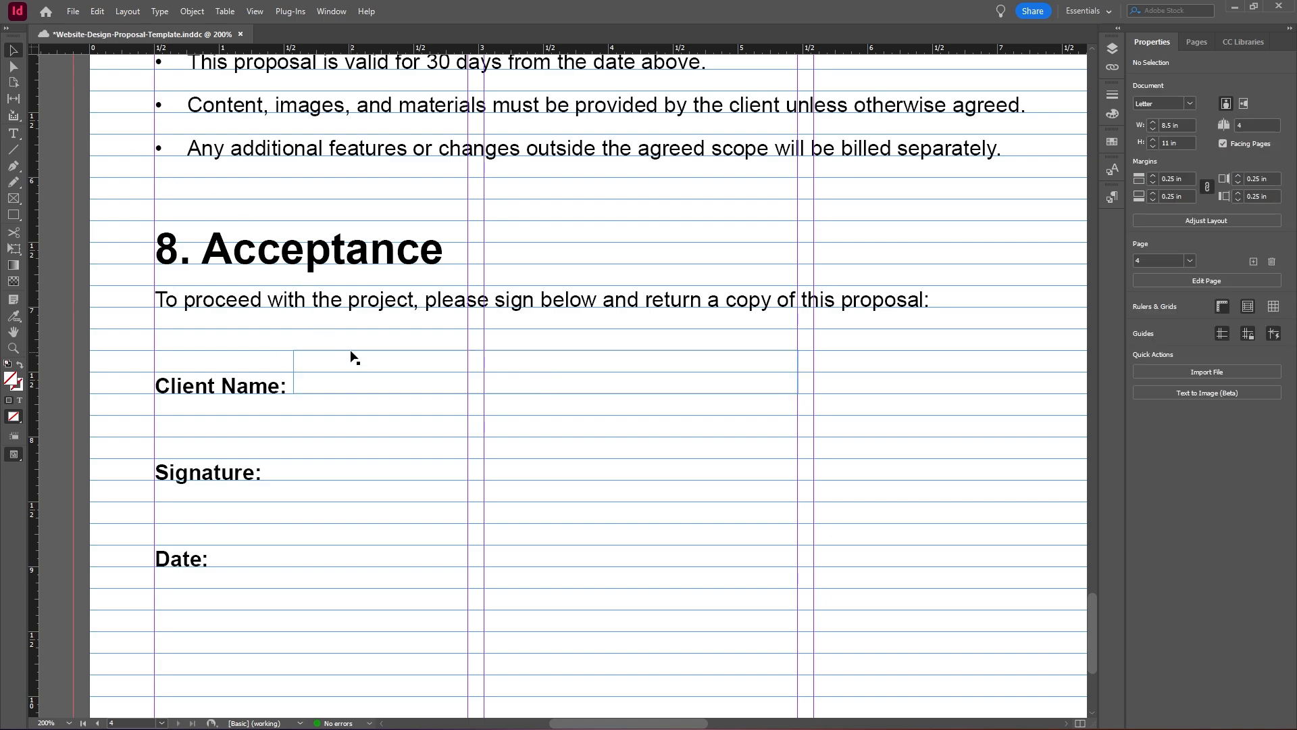
Step: Duplicate the rectangle beside Signature and Date, extending the copies toward their labels to about 4.09 in and 4.51 in wide
{"action": "mouse_move", "coordinate": [351, 349]}
{"action": "left_mouse_down"}
{"action": "mouse_move", "coordinate": [343, 384]}
{"action": "mouse_move", "coordinate": [326, 389]}
{"action": "mouse_move", "coordinate": [351, 379]}
{"action": "mouse_move", "coordinate": [351, 438]}
{"action": "mouse_move", "coordinate": [390, 523]}
{"action": "left_mouse_up"}
{"action": "key", "text": "ctrl+z"}
{"action": "left_click_drag", "start_coordinate": [294, 545], "coordinate": [213, 545]}
{"action": "left_click_drag", "start_coordinate": [293, 458], "coordinate": [268, 458]}
Step: Convert the rectangle beside Client Name into an interactive text field named Client Name
{"action": "left_click", "coordinate": [299, 368]}
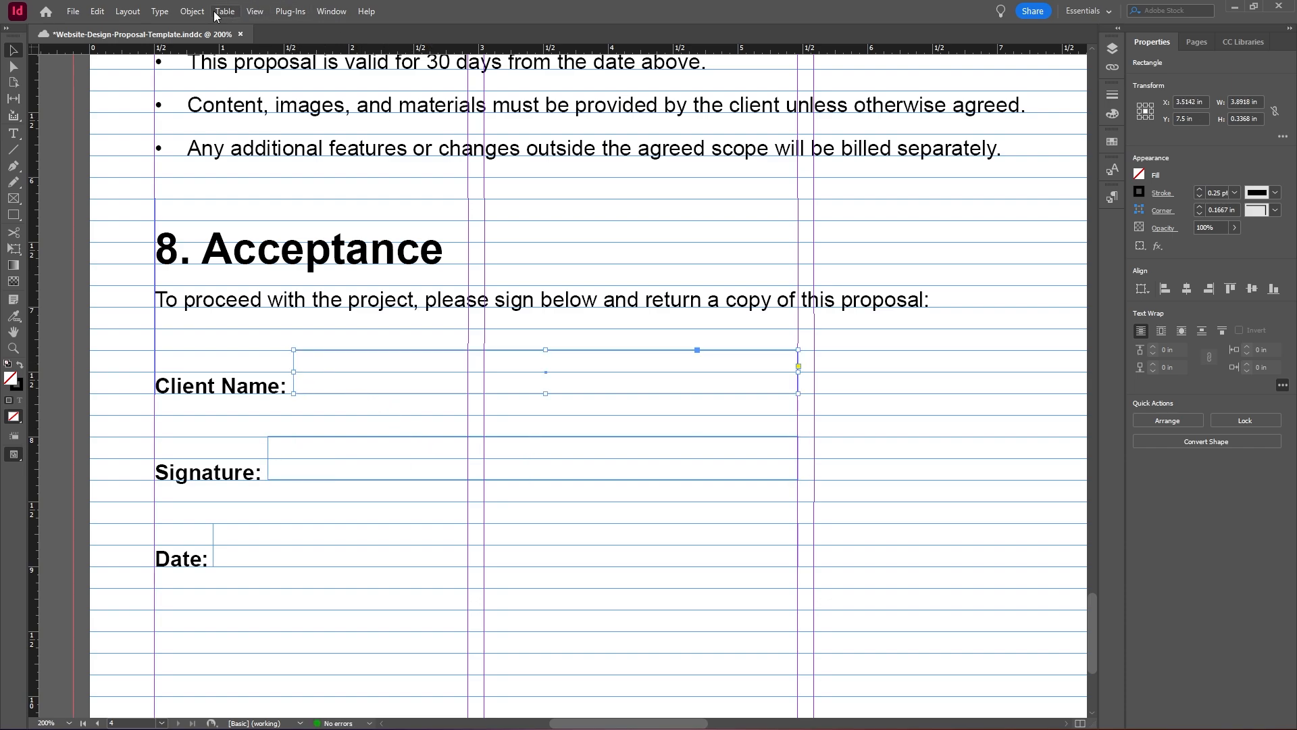
{"action": "left_click", "coordinate": [192, 12]}
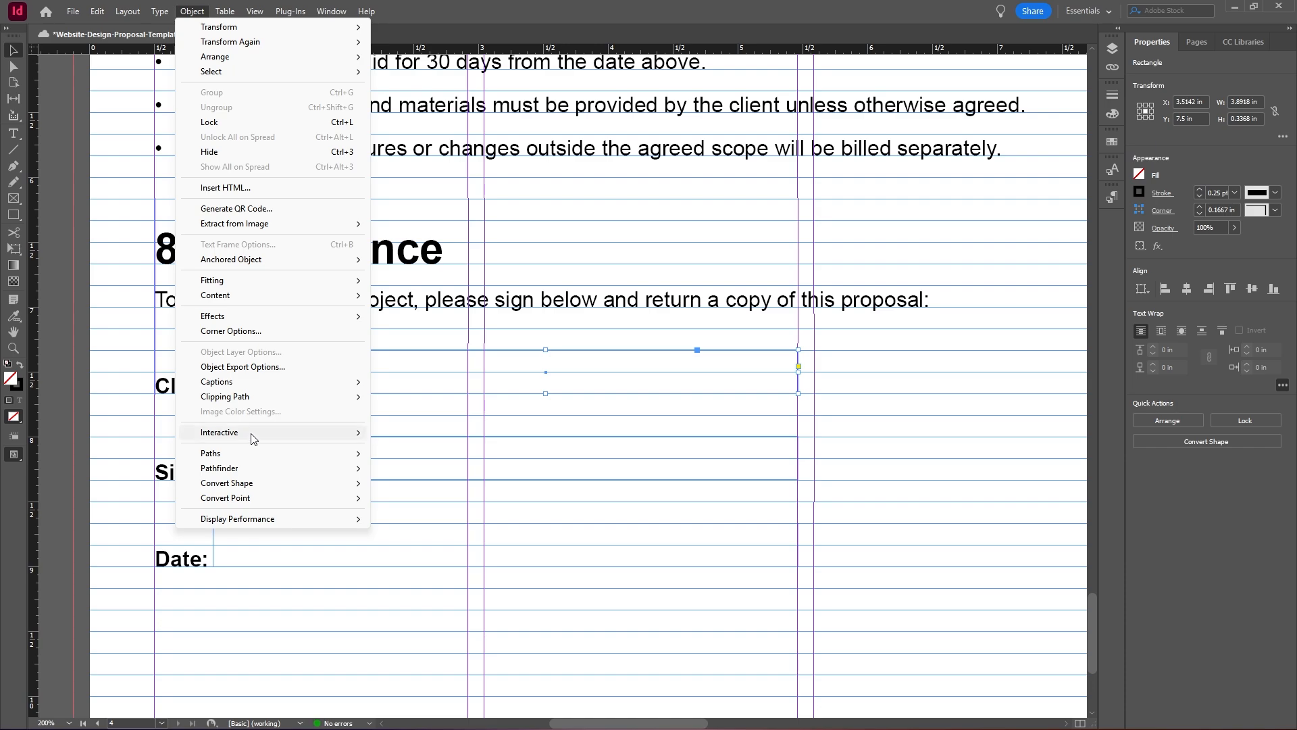
{"action": "mouse_move", "coordinate": [254, 433]}
{"action": "left_click", "coordinate": [465, 522]}
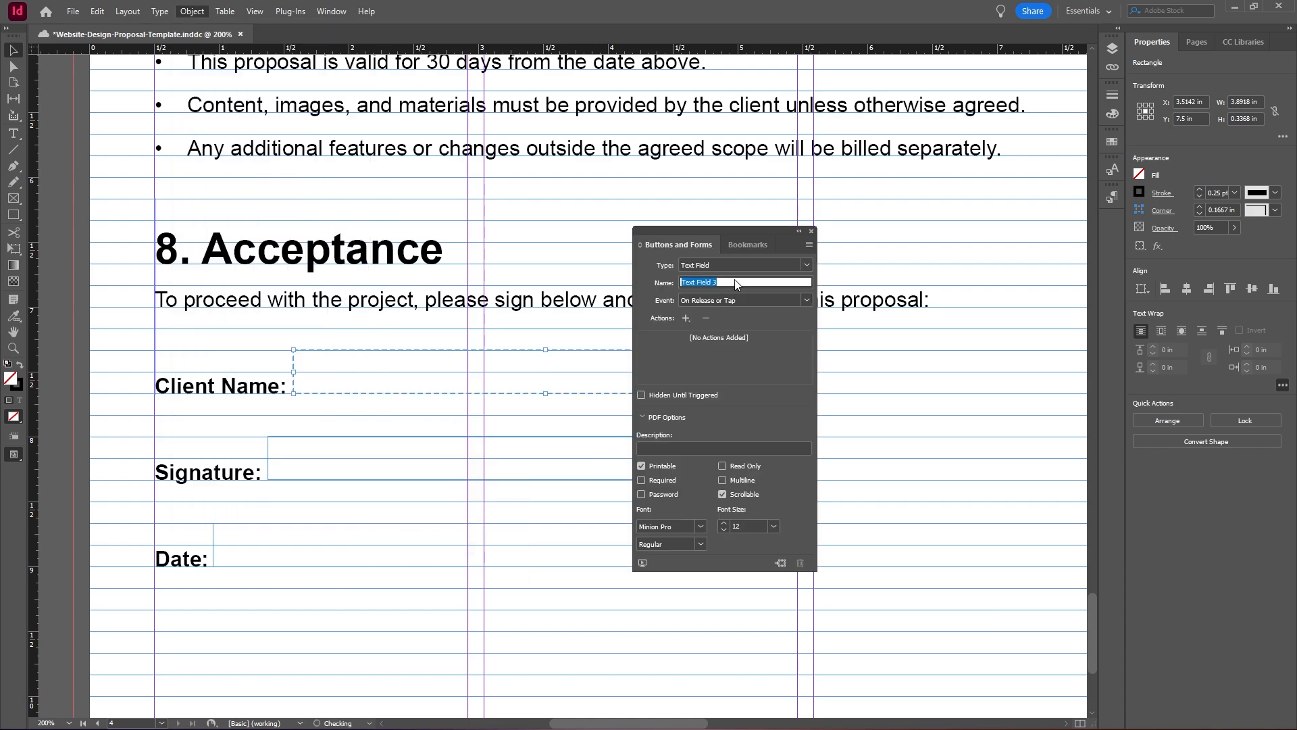
{"action": "type", "text": "Client Name"}
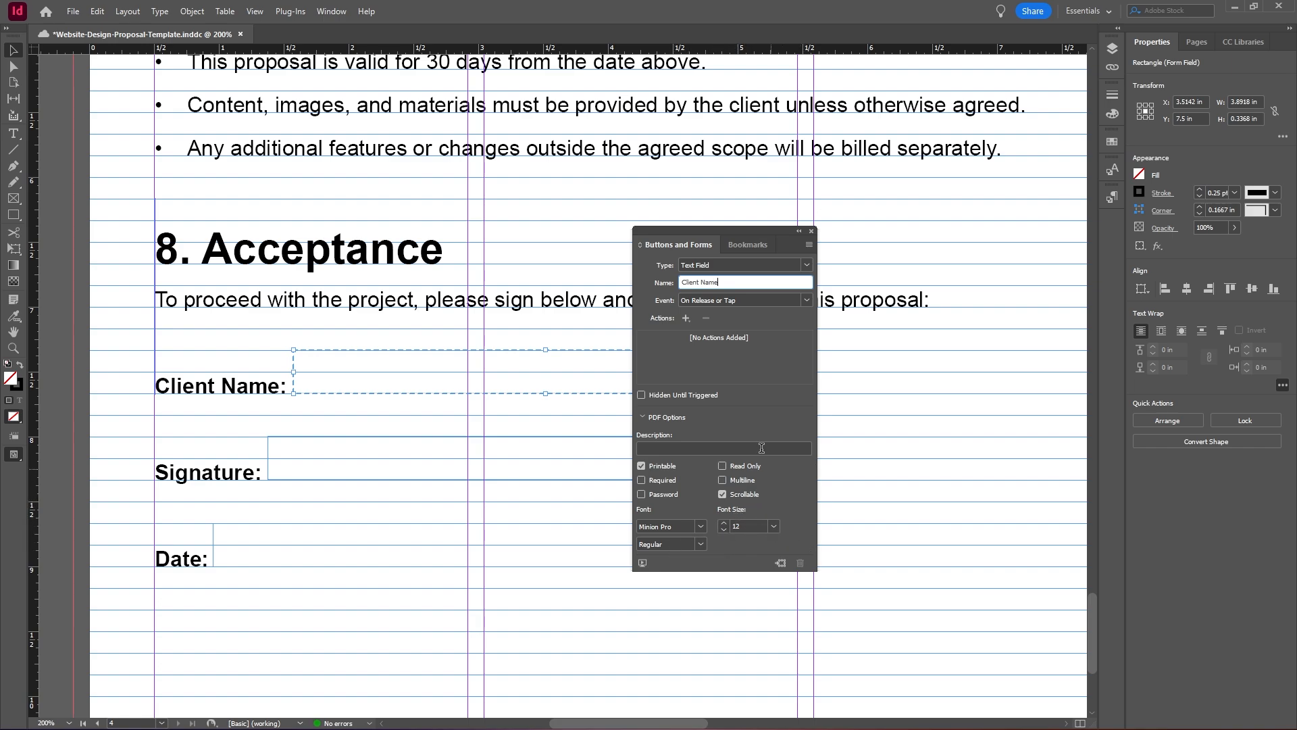
{"action": "left_click", "coordinate": [812, 231]}
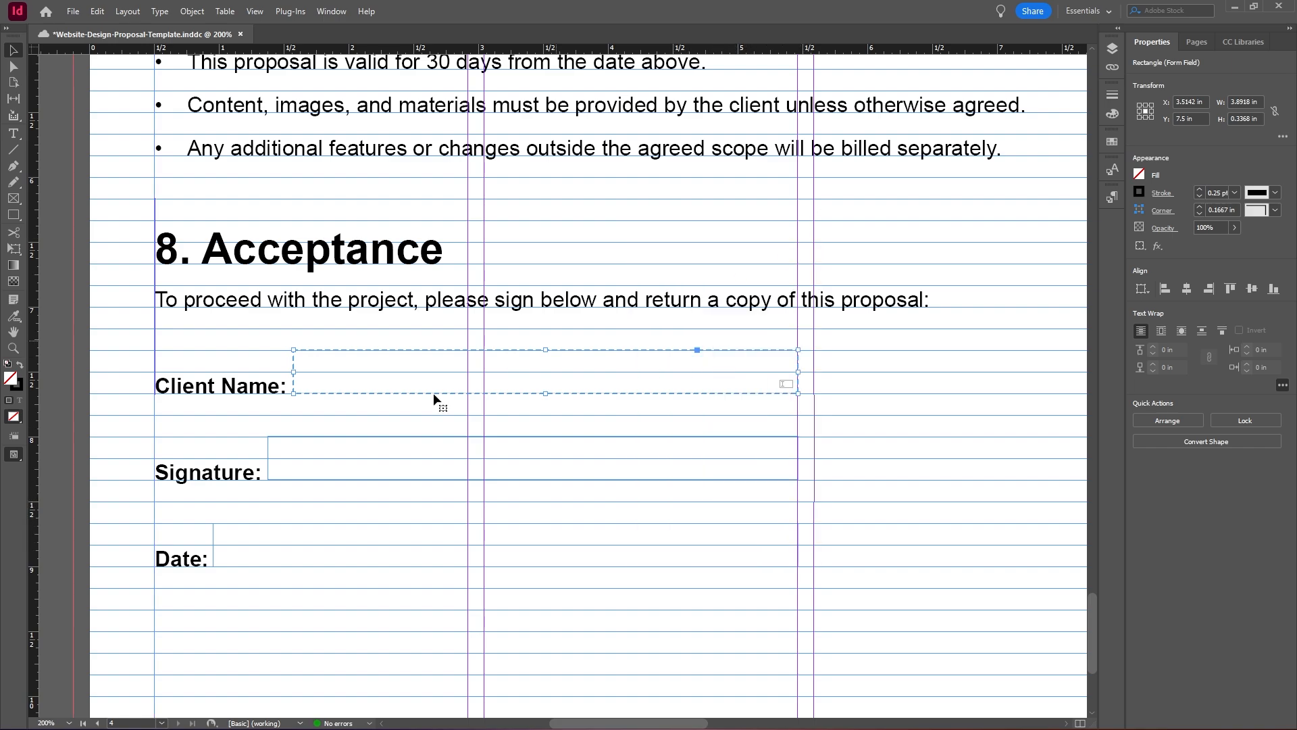
Step: Convert the rectangle beside the Signature label into an interactive signature field
{"action": "left_click", "coordinate": [374, 438]}
{"action": "left_click", "coordinate": [192, 12]}
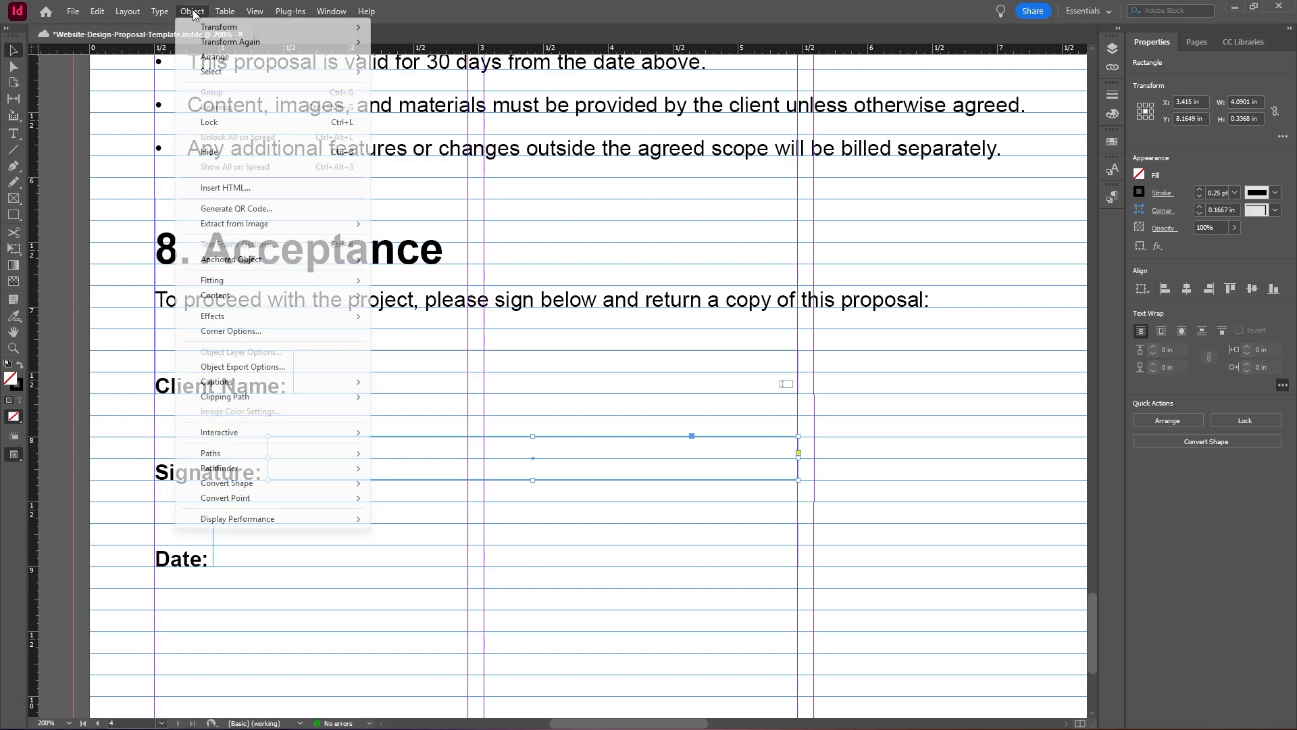
{"action": "mouse_move", "coordinate": [228, 439]}
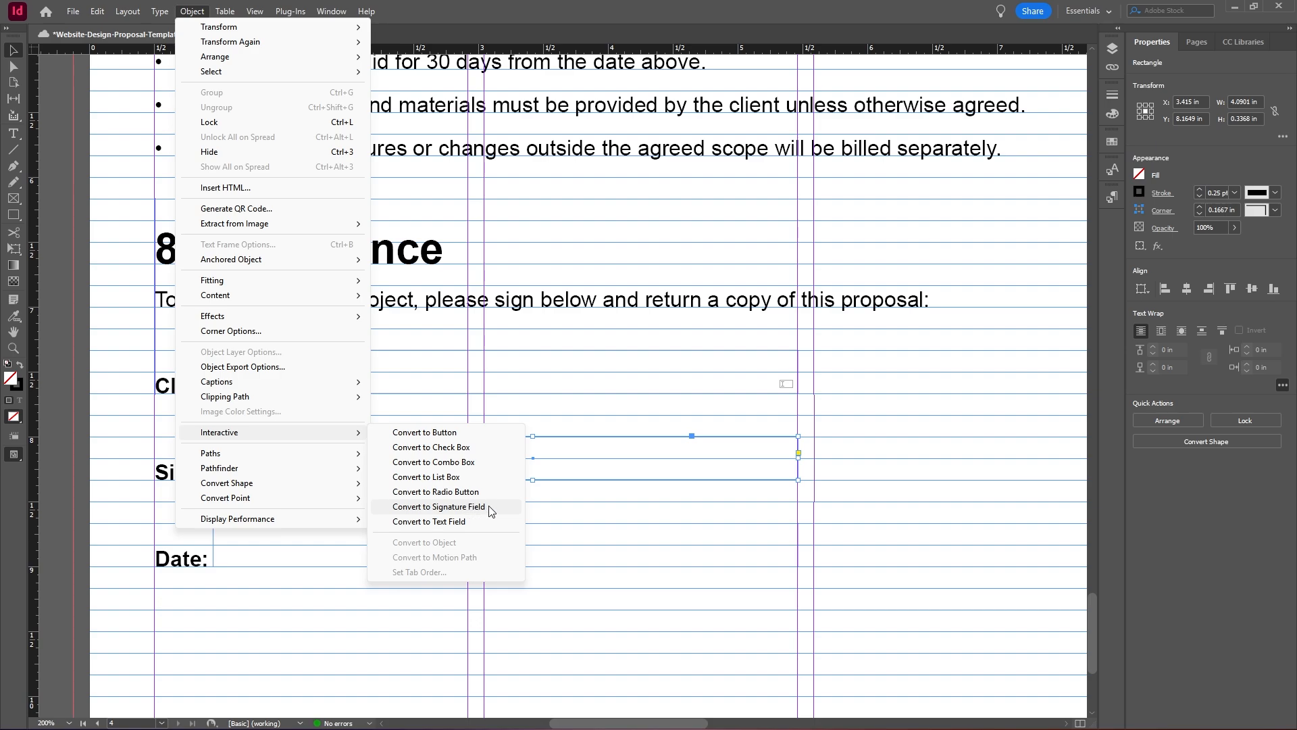
{"action": "left_click", "coordinate": [468, 506]}
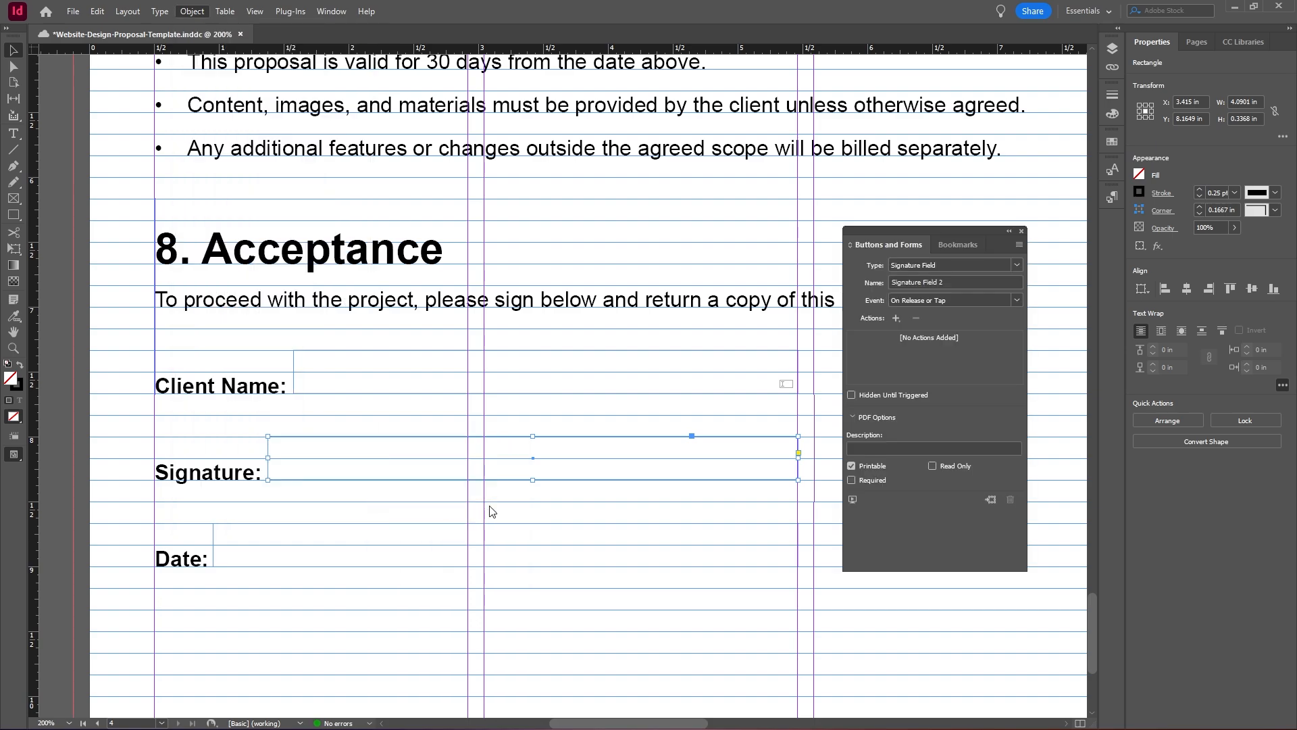
{"action": "left_click", "coordinate": [971, 270]}
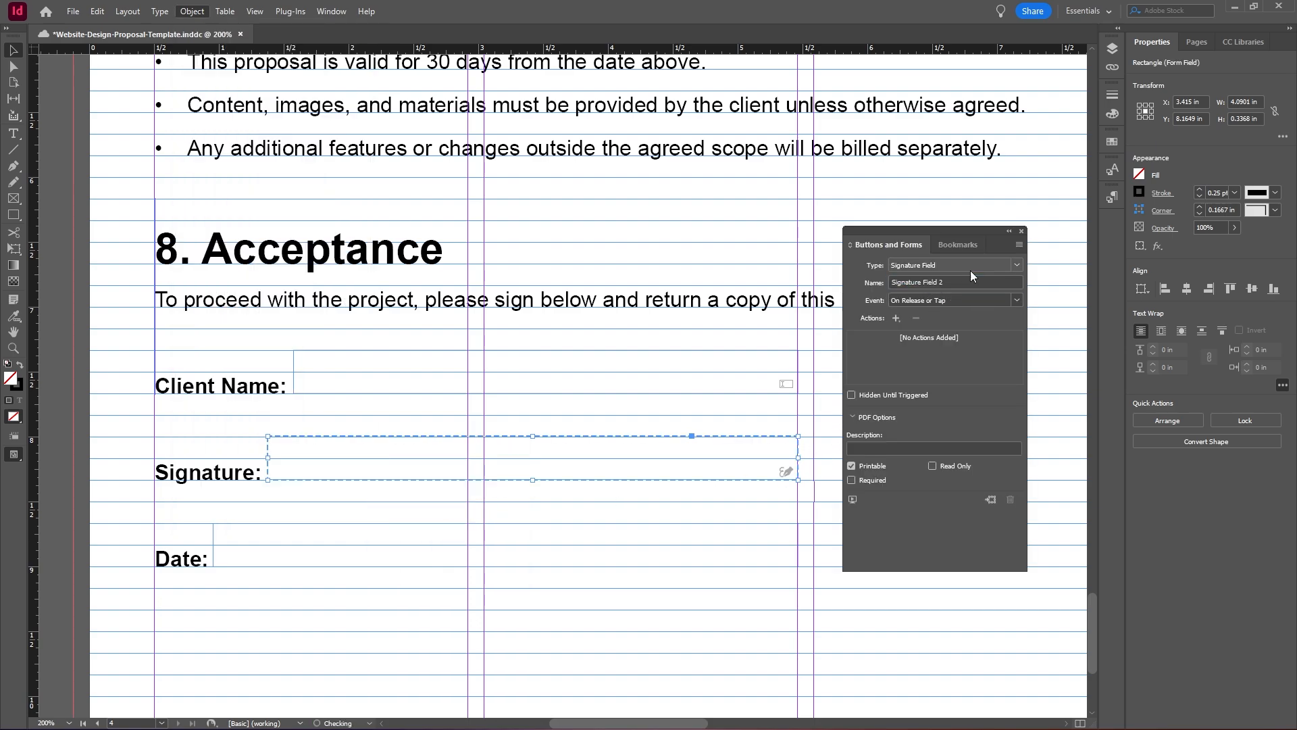
{"action": "left_click", "coordinate": [1021, 232]}
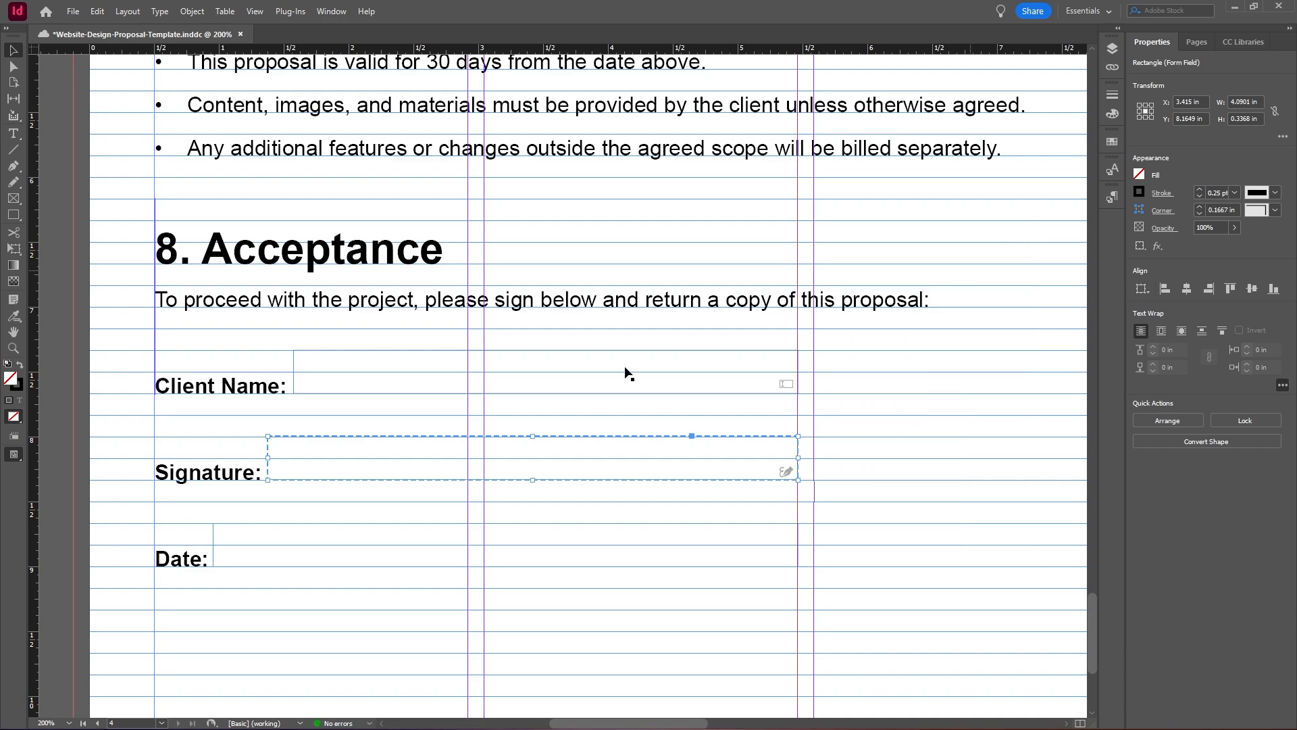
Step: Convert the rectangle beside the Date label into an interactive text field named Date
{"action": "left_click", "coordinate": [228, 526]}
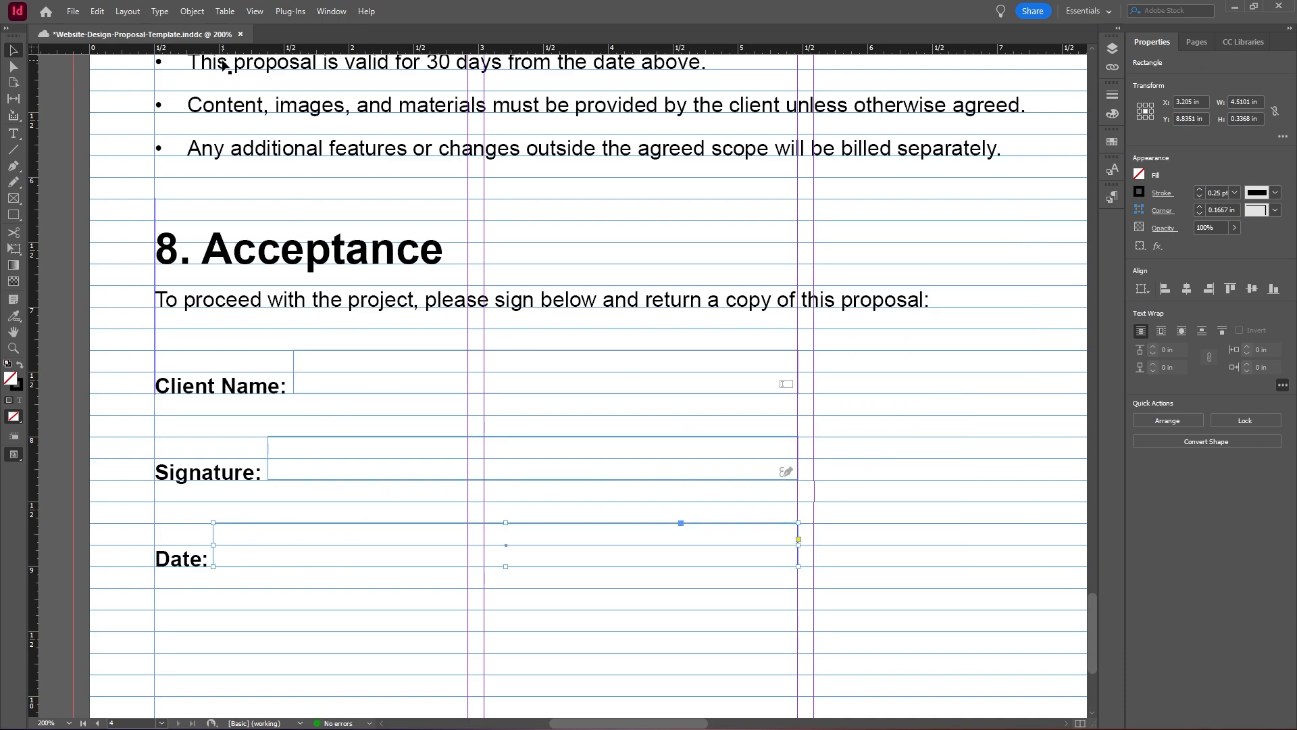
{"action": "left_click", "coordinate": [192, 11]}
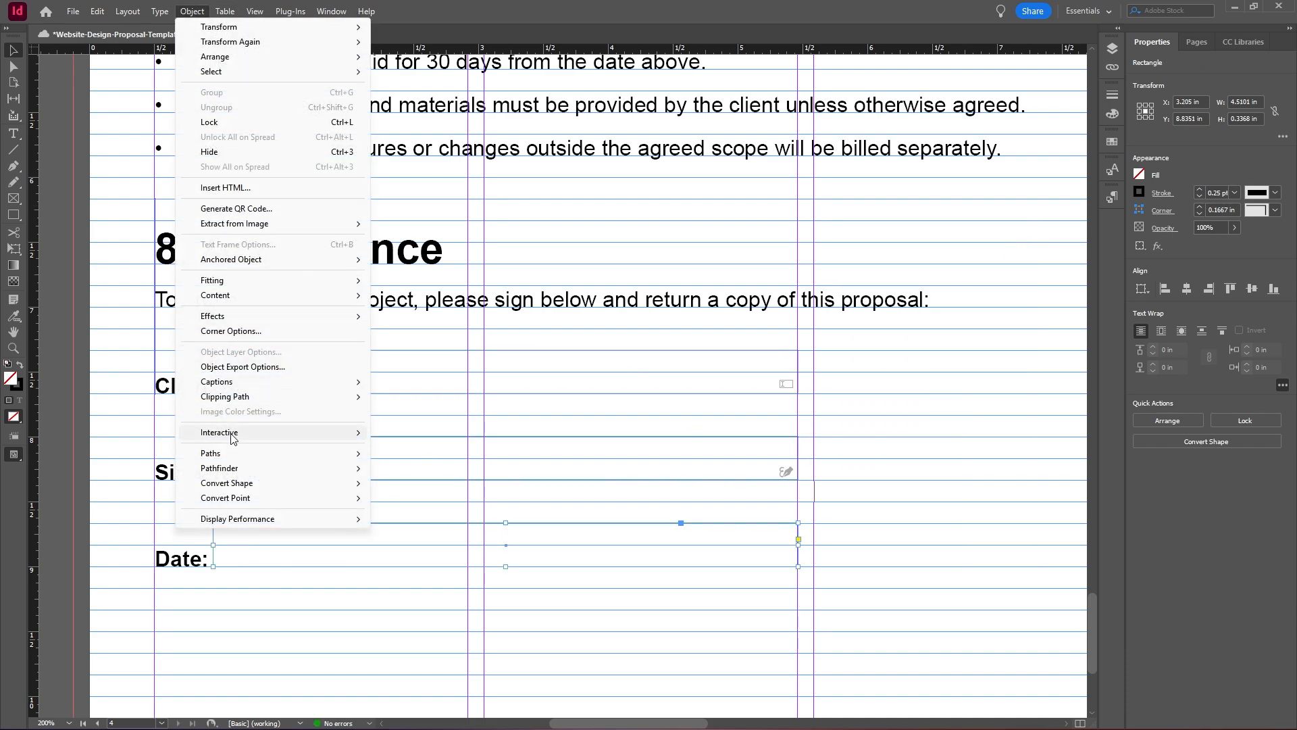
{"action": "mouse_move", "coordinate": [233, 436]}
{"action": "left_click", "coordinate": [429, 522]}
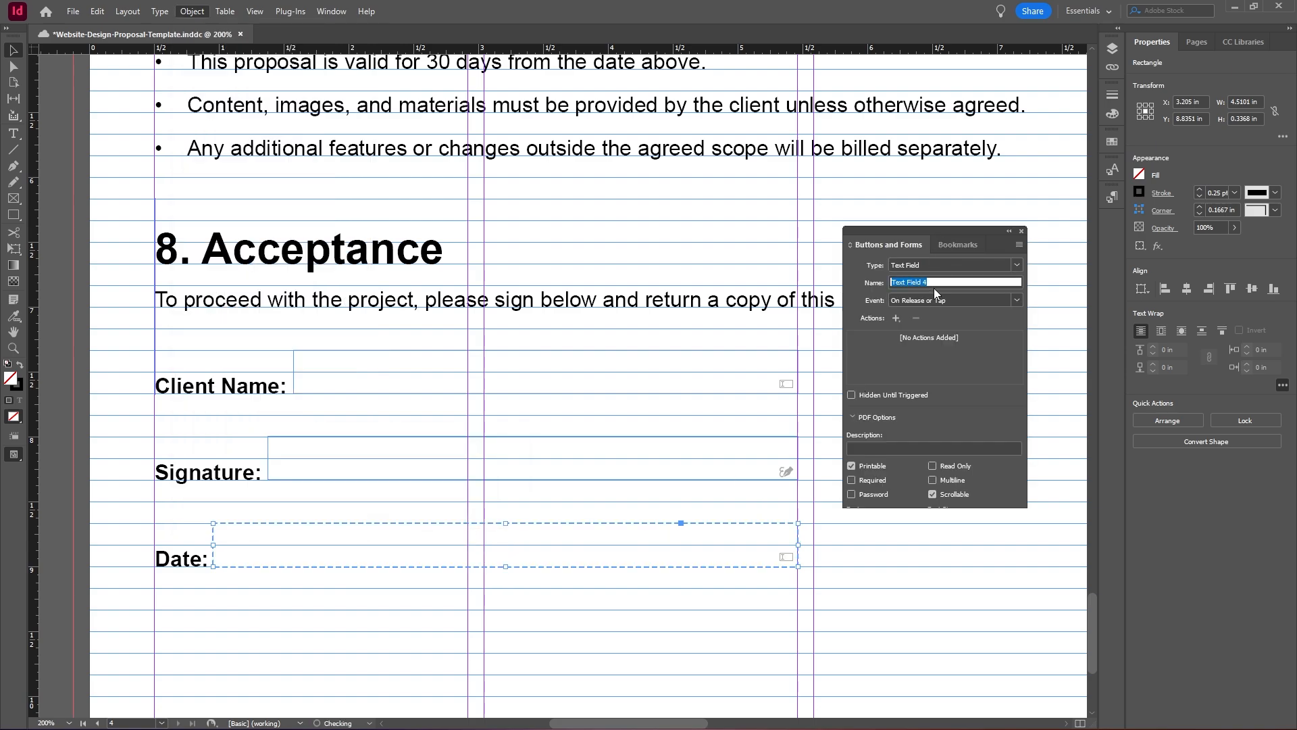
{"action": "type", "text": "Date"}
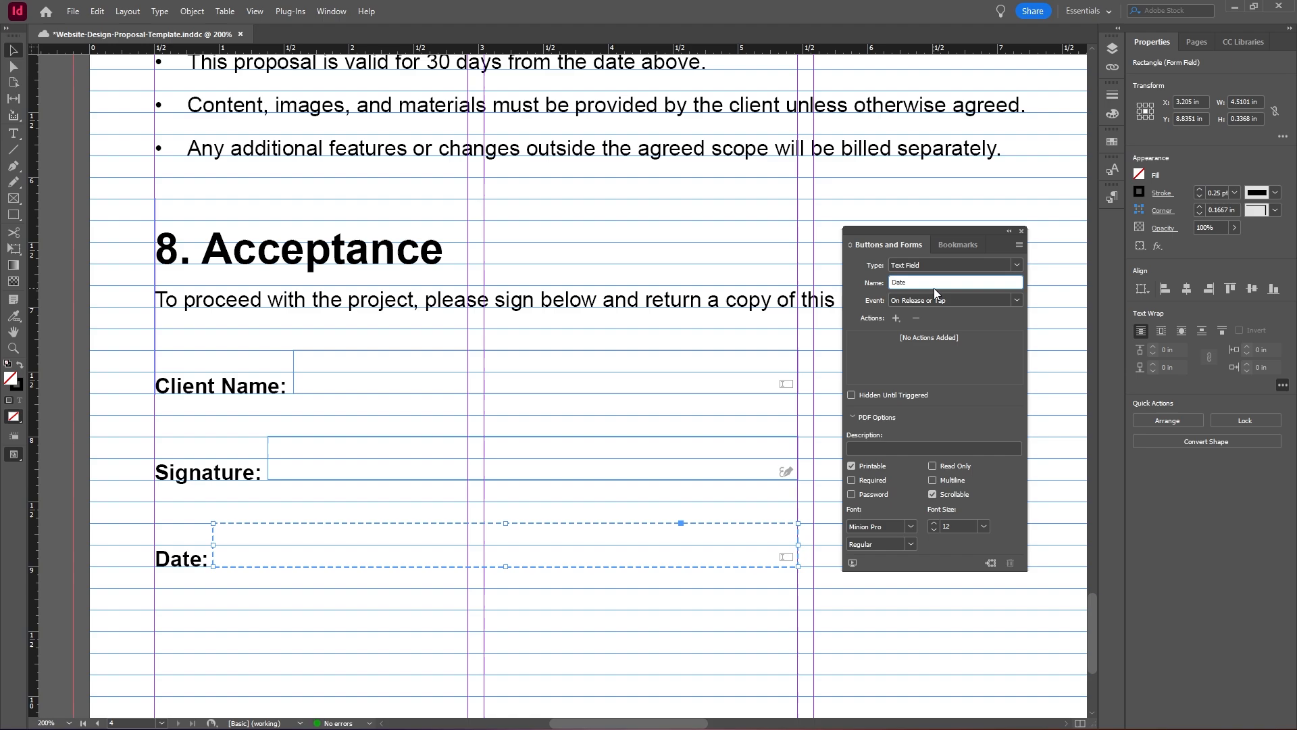
{"action": "key", "text": "Return"}
{"action": "left_click", "coordinate": [1022, 231]}
{"action": "left_click", "coordinate": [1023, 233]}
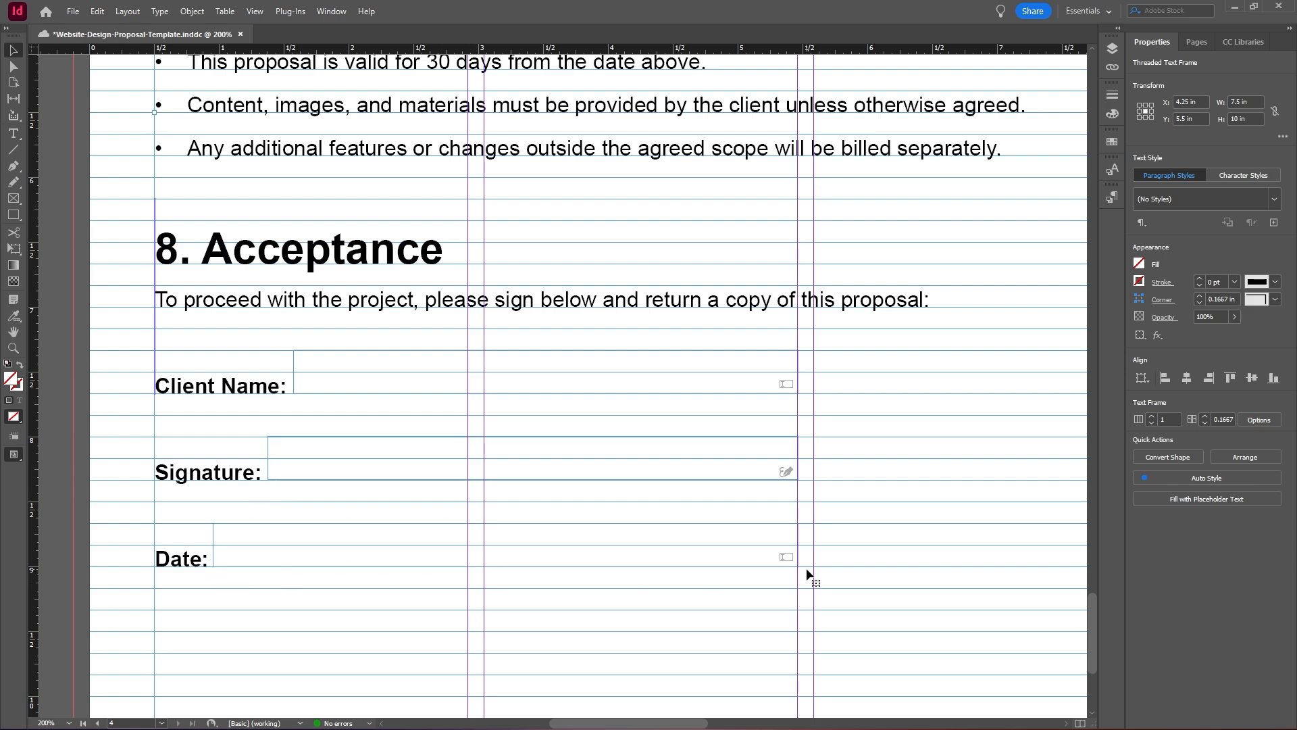
Step: Draw a line about 3.89 in long along the base of the Client Name field with a 1 pt stroke
{"action": "left_click", "coordinate": [14, 152]}
{"action": "left_click_drag", "start_coordinate": [294, 392], "coordinate": [798, 393]}
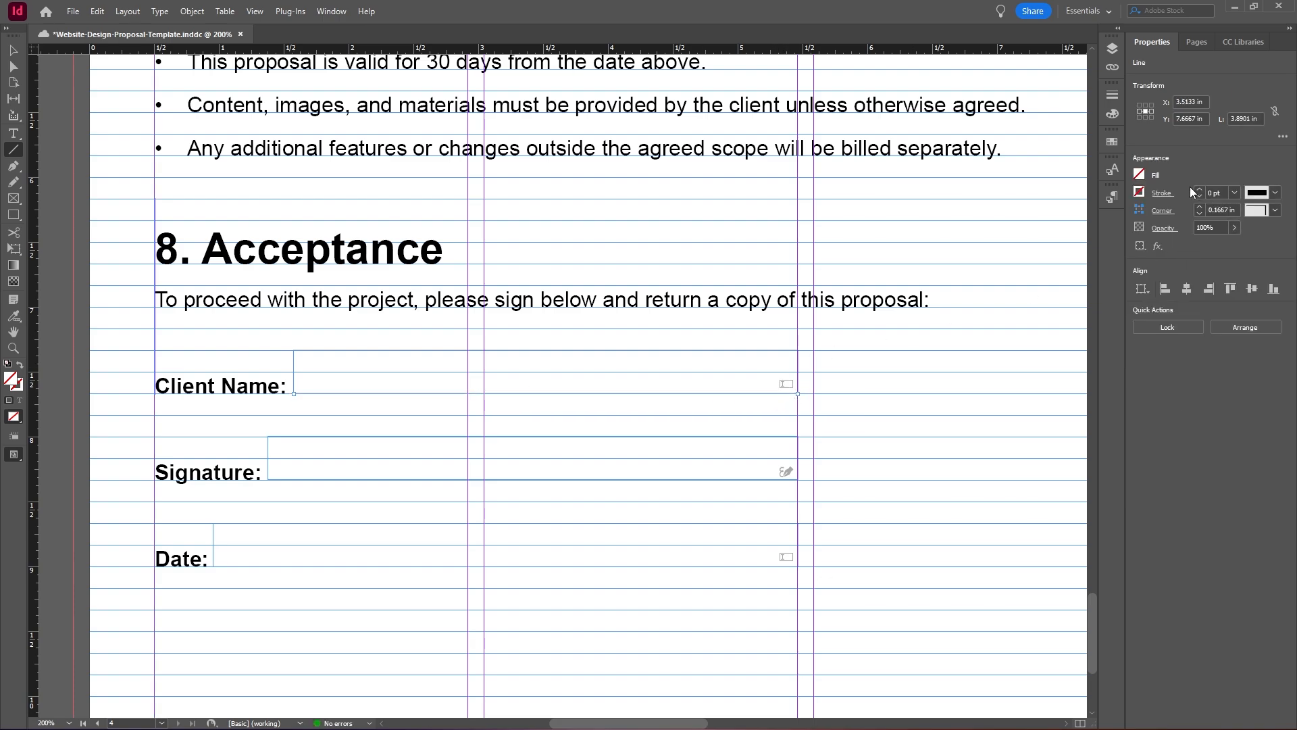
{"action": "left_click", "coordinate": [1199, 190]}
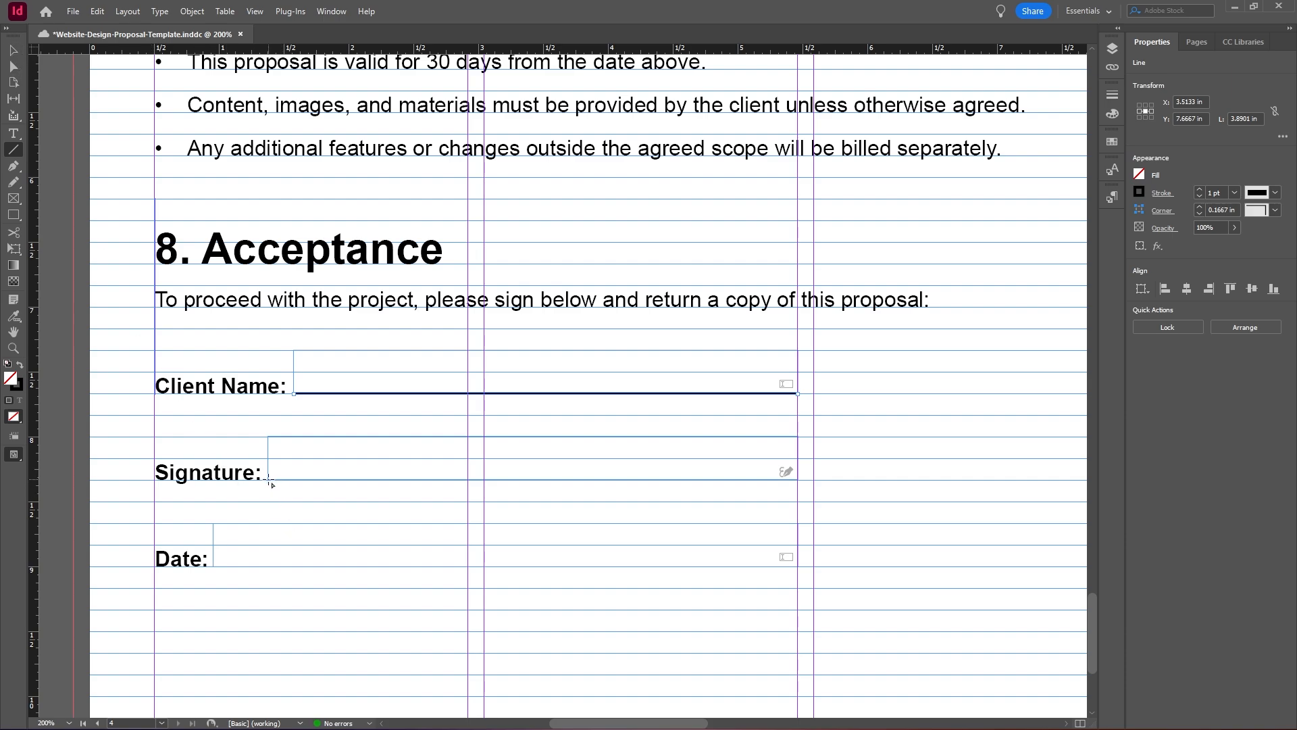
Step: Draw lines about 4.09 in and 4.51 in long along the bases of the Signature and Date fields, each with a 1 pt stroke
{"action": "left_click_drag", "start_coordinate": [269, 479], "coordinate": [798, 480]}
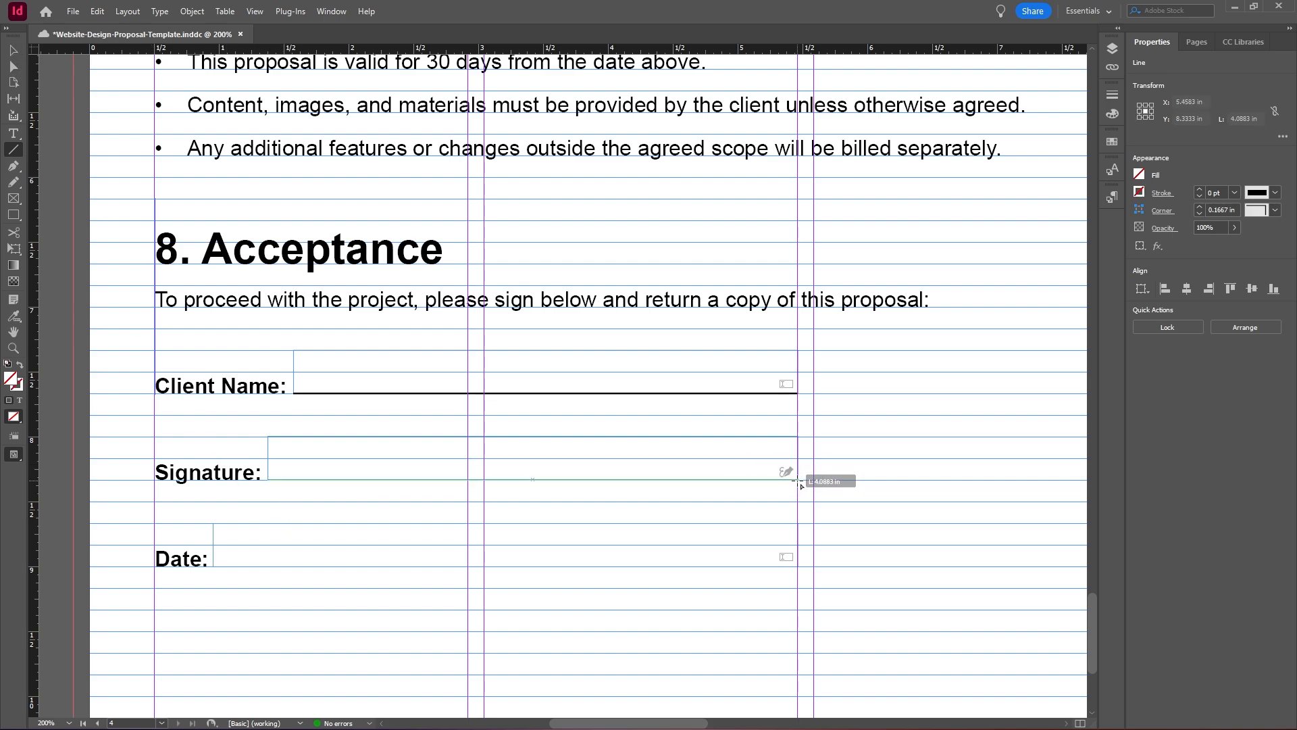
{"action": "left_click_drag", "start_coordinate": [213, 566], "coordinate": [797, 566]}
{"action": "left_click", "coordinate": [1200, 190]}
{"action": "key", "text": "v"}
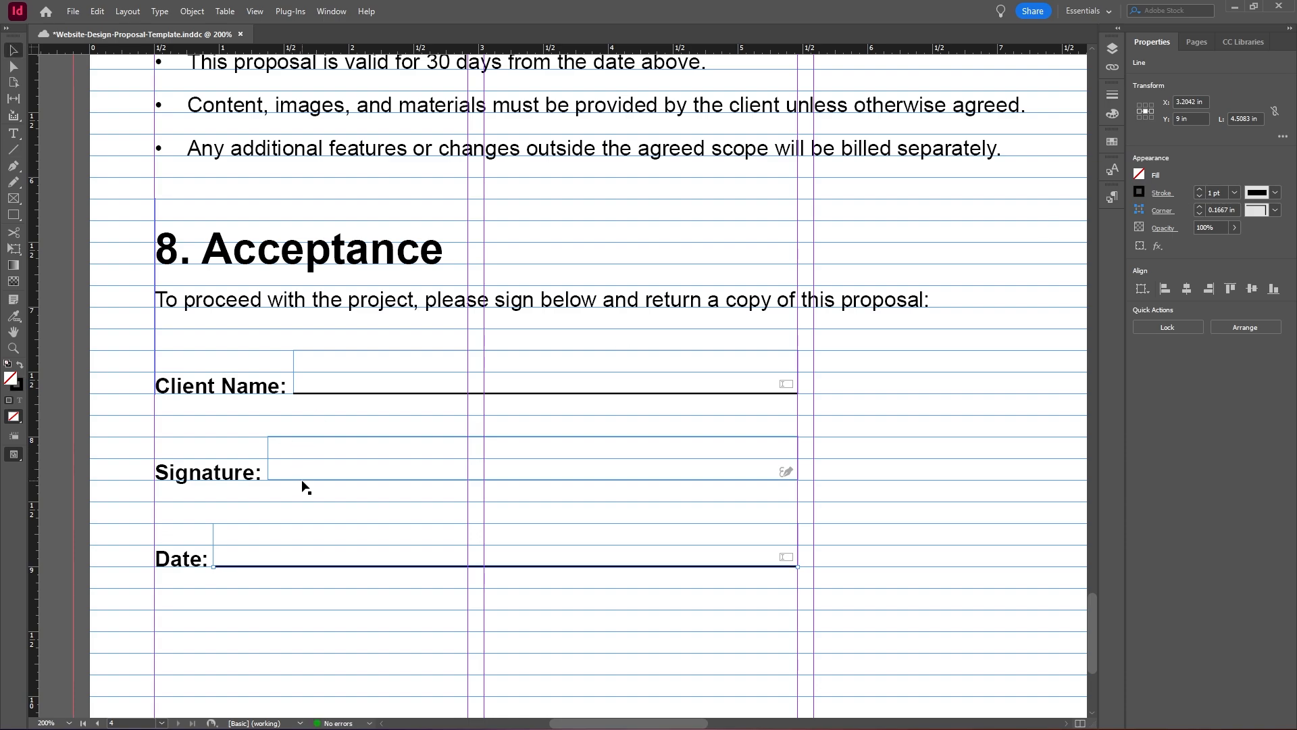
{"action": "left_click", "coordinate": [302, 480]}
{"action": "left_click", "coordinate": [1200, 190]}
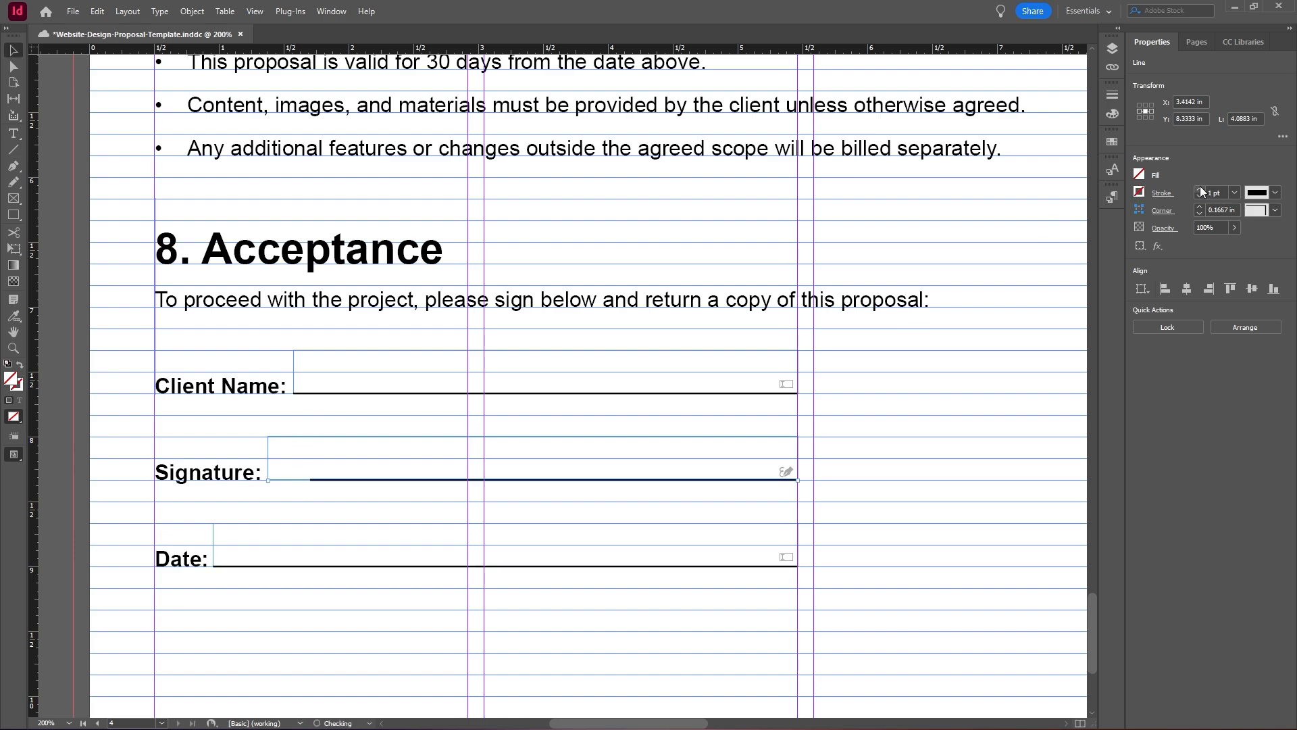
Step: Save the document and group the Client Name line with its text field
{"action": "left_click", "coordinate": [718, 393]}
{"action": "key", "text": "ctrl+s"}
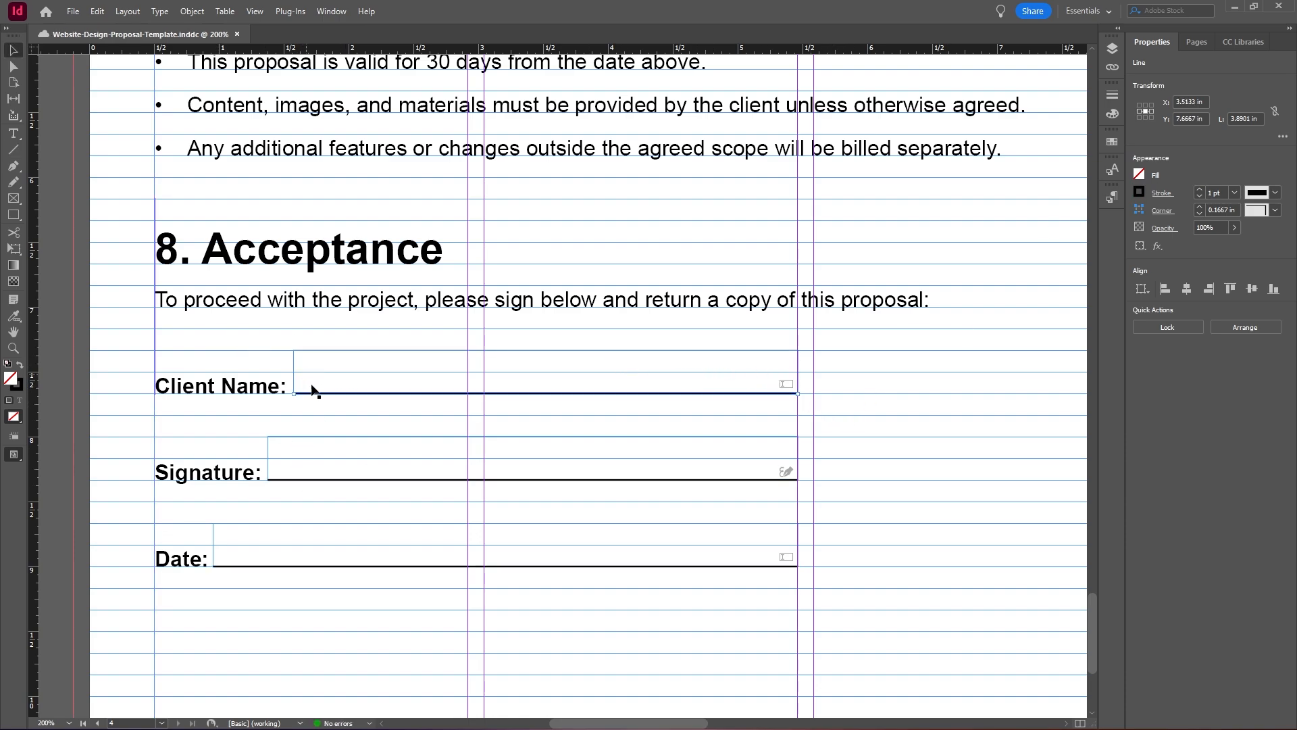
{"action": "left_click", "coordinate": [323, 356], "text": "shift"}
{"action": "right_click", "coordinate": [382, 358]}
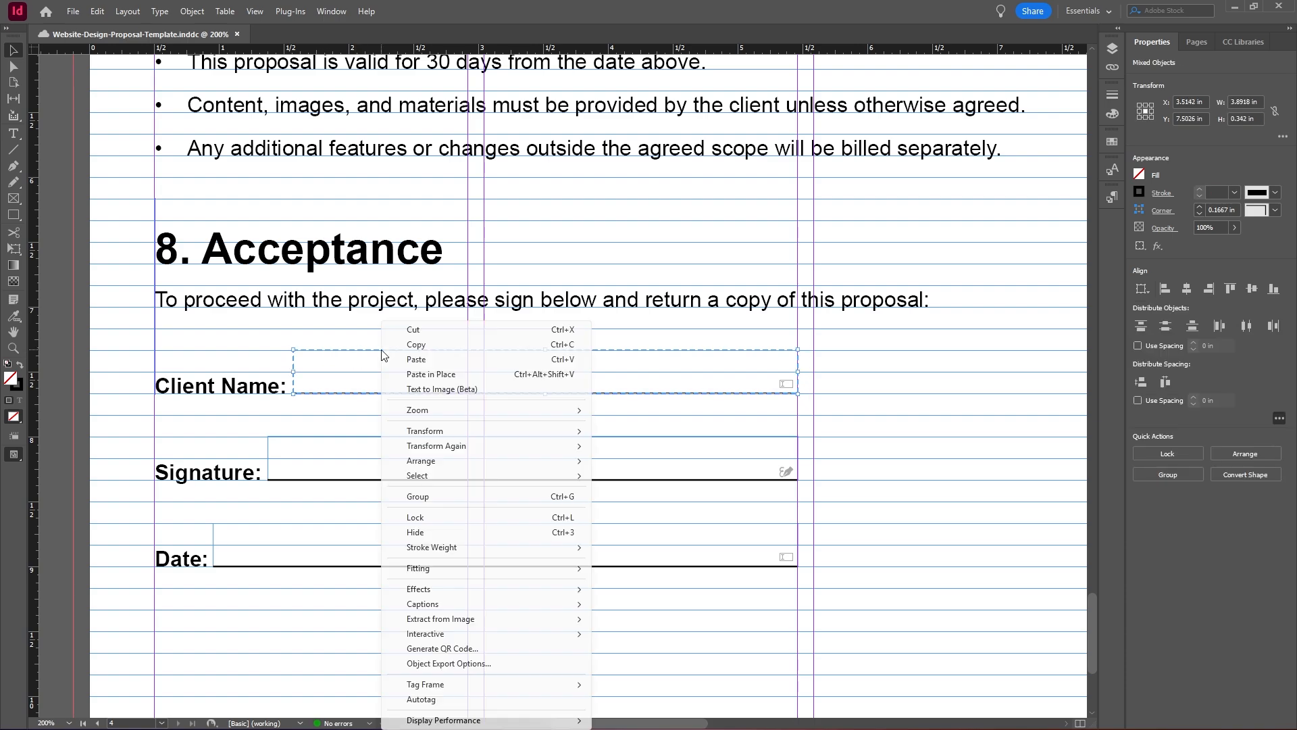
{"action": "left_click", "coordinate": [437, 497]}
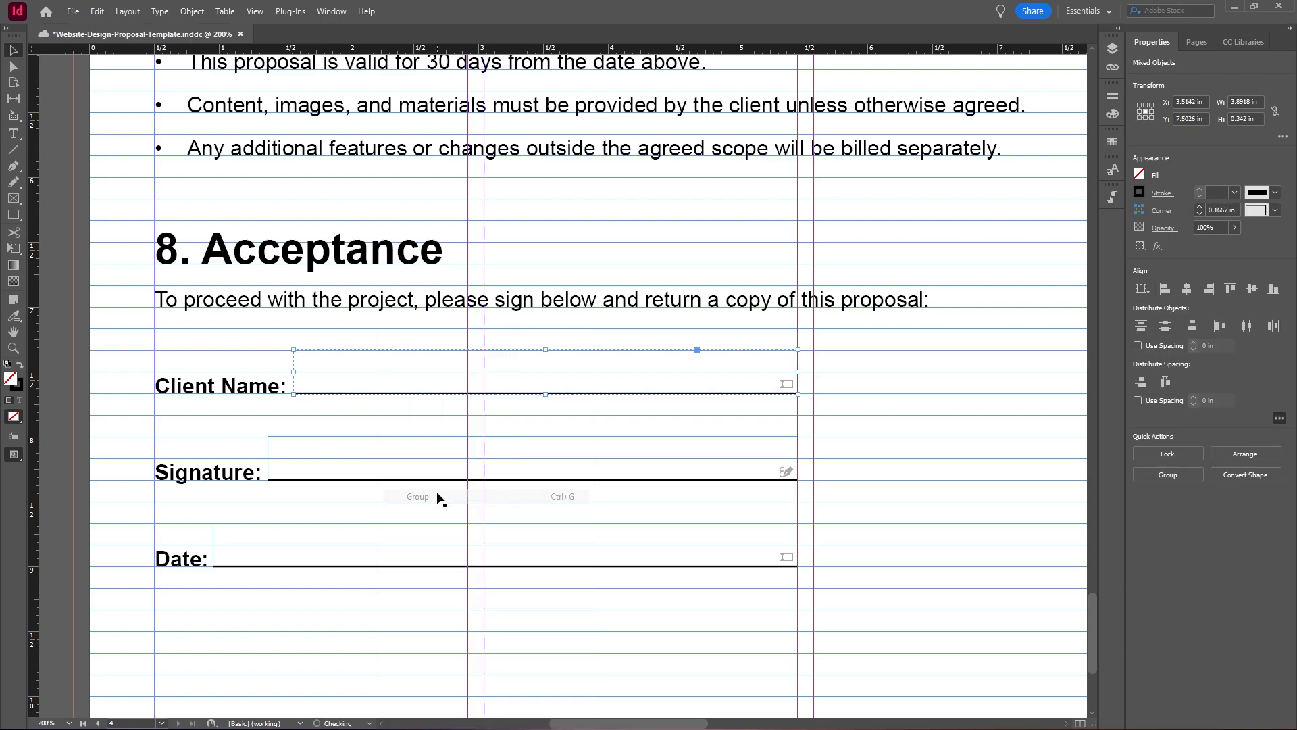
Step: Group the Signature line with its signature field
{"action": "left_click", "coordinate": [398, 480]}
{"action": "left_click", "coordinate": [315, 437], "text": "shift"}
{"action": "right_click", "coordinate": [323, 437]}
{"action": "left_click", "coordinate": [359, 203]}
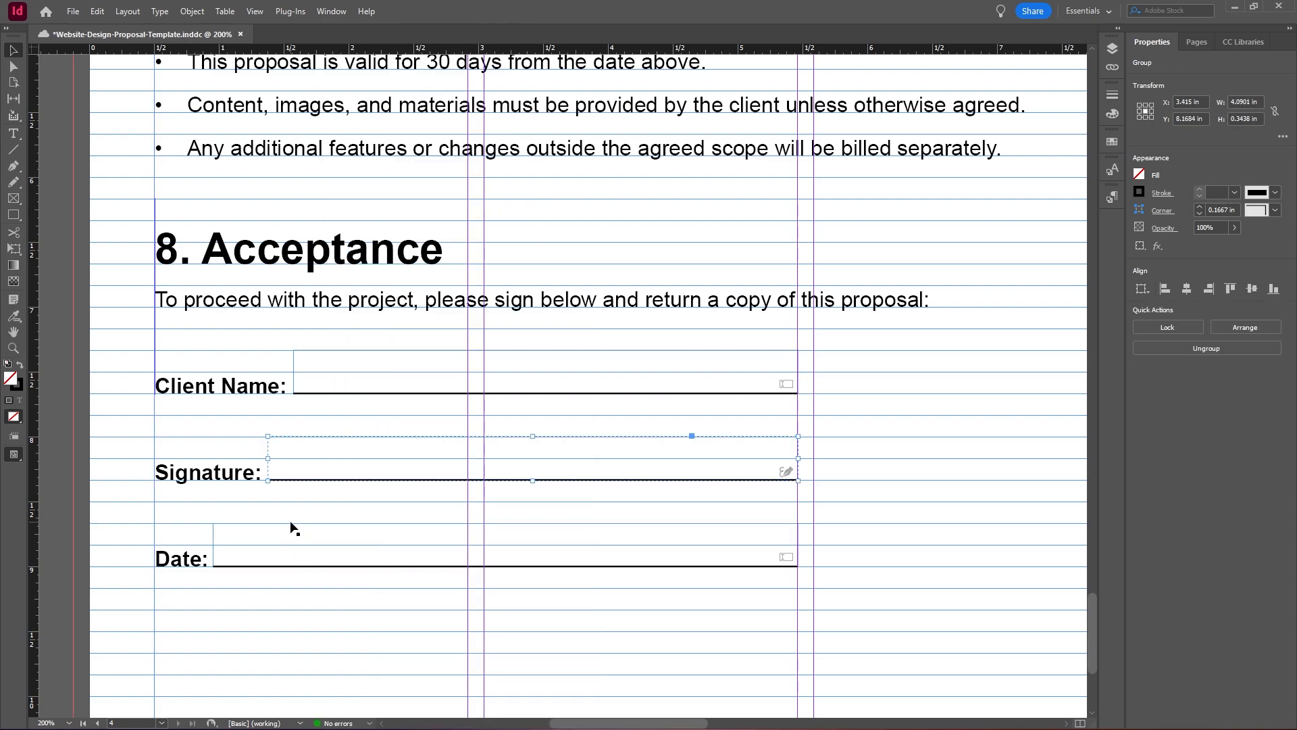
Step: Group the Date line with its text field and clear the selection from it
{"action": "left_click", "coordinate": [362, 567]}
{"action": "left_click", "coordinate": [339, 522], "text": "shift"}
{"action": "right_click", "coordinate": [338, 521]}
{"action": "left_click", "coordinate": [376, 291]}
{"action": "left_click", "coordinate": [941, 513]}
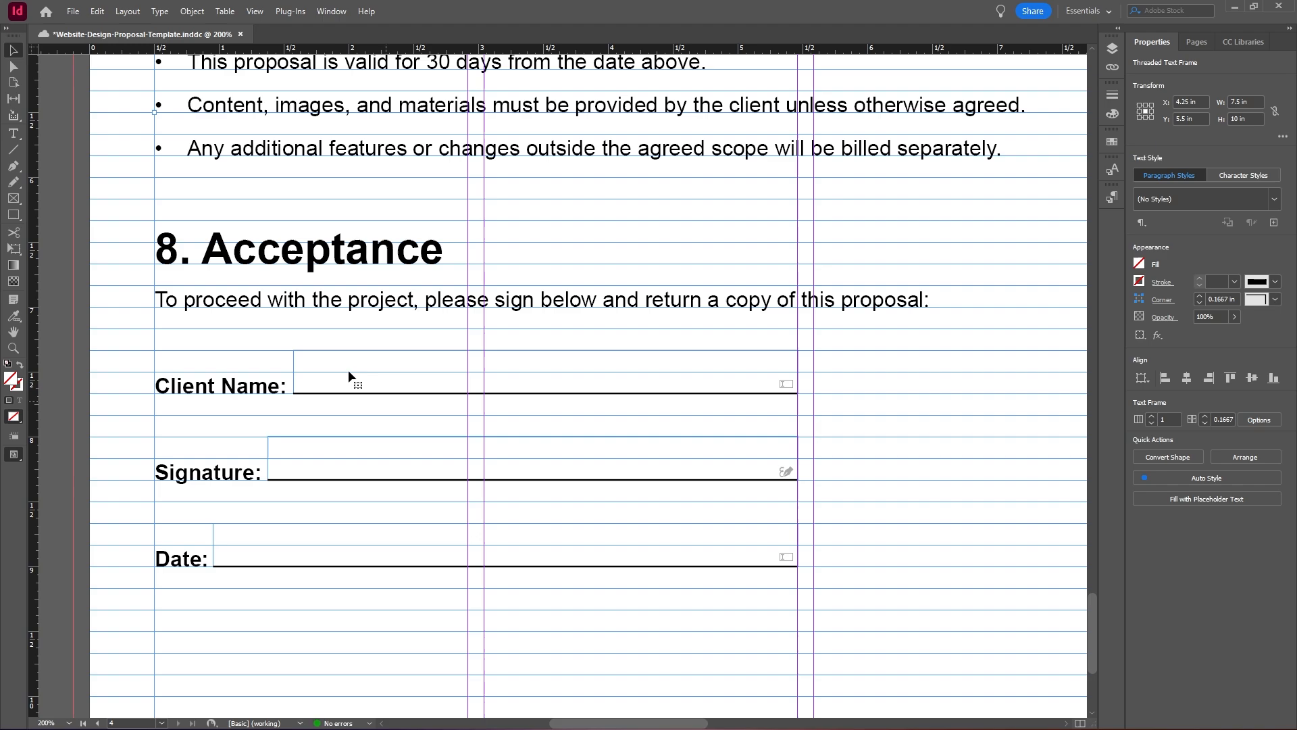
Step: Anchor the Client Name field group inline at the end of its label in the Acceptance section
{"action": "left_click", "coordinate": [324, 355]}
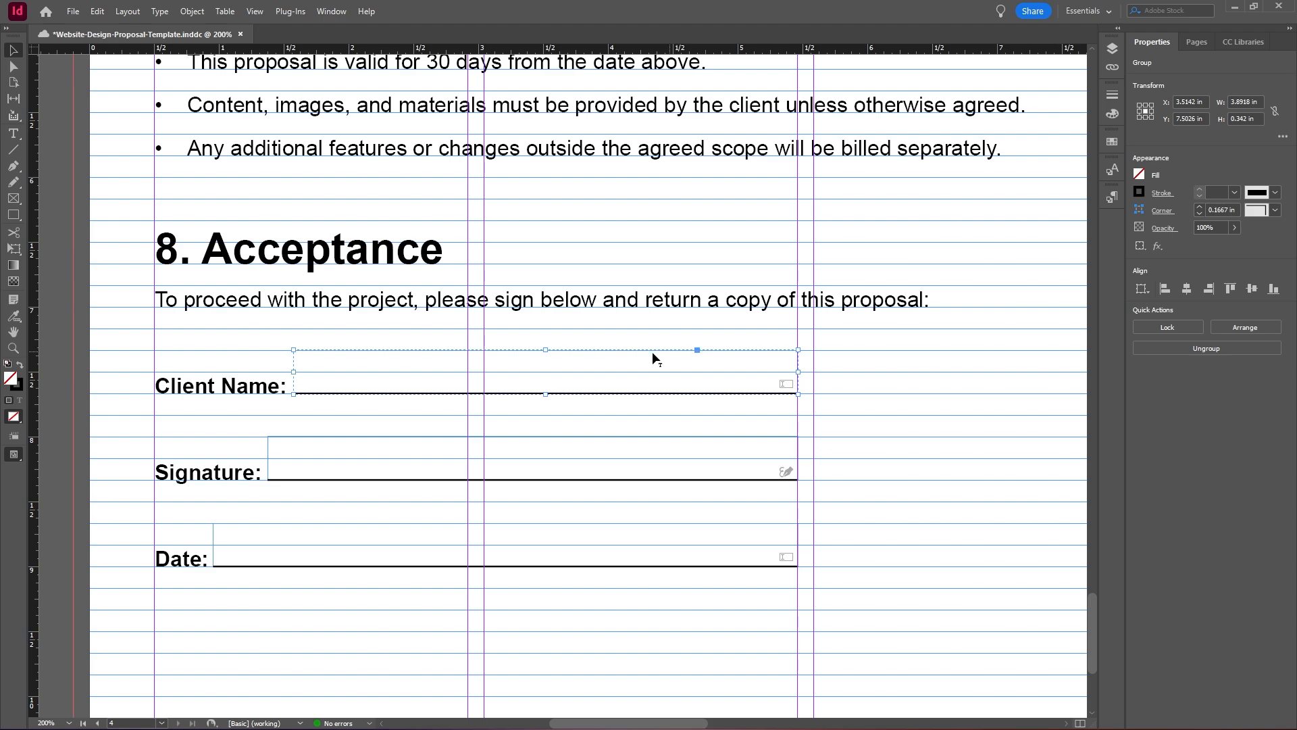
{"action": "double_click", "coordinate": [273, 388]}
{"action": "left_click", "coordinate": [287, 390]}
{"action": "left_click_drag", "start_coordinate": [287, 389], "coordinate": [288, 390]}
Step: Anchor the Signature and Date field groups inline directly after their respective labels and clear the selection
{"action": "left_click", "coordinate": [630, 440]}
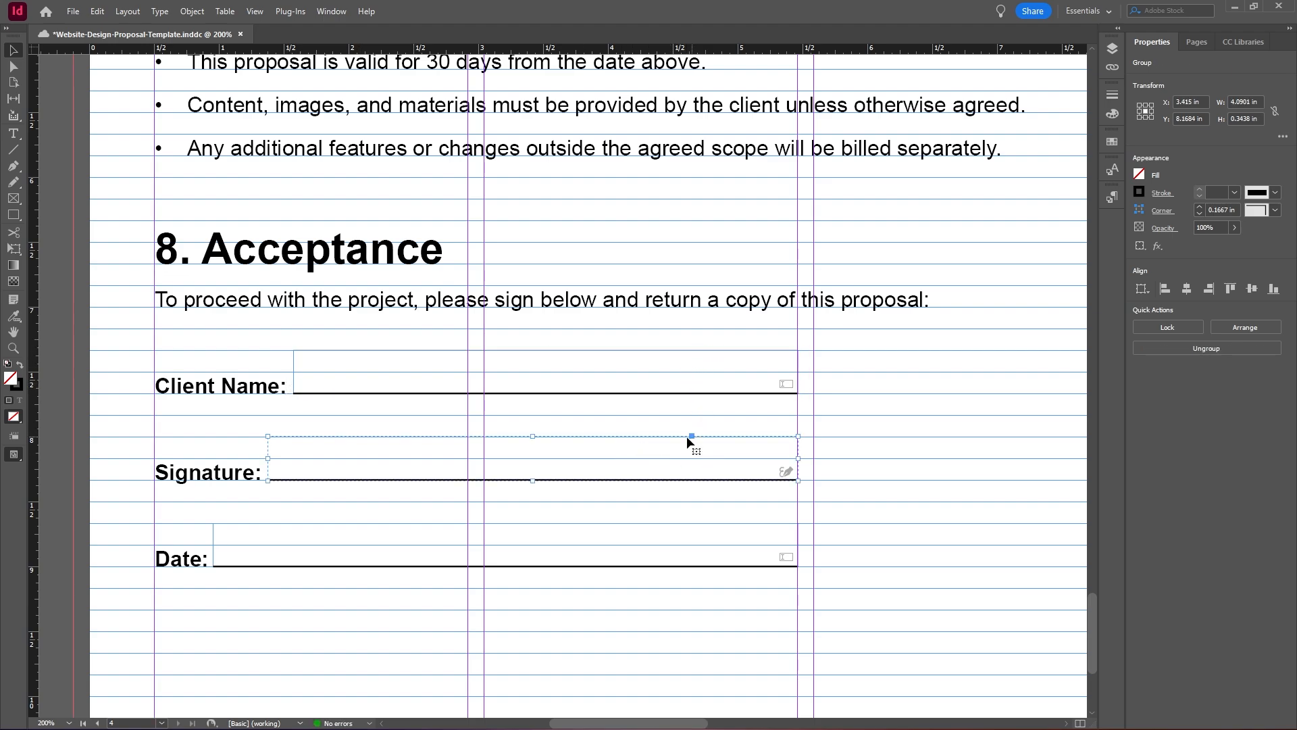
{"action": "left_click_drag", "start_coordinate": [284, 479], "coordinate": [261, 478]}
{"action": "left_click", "coordinate": [679, 523]}
{"action": "left_click_drag", "start_coordinate": [245, 549], "coordinate": [209, 550]}
{"action": "left_click", "coordinate": [906, 585]}
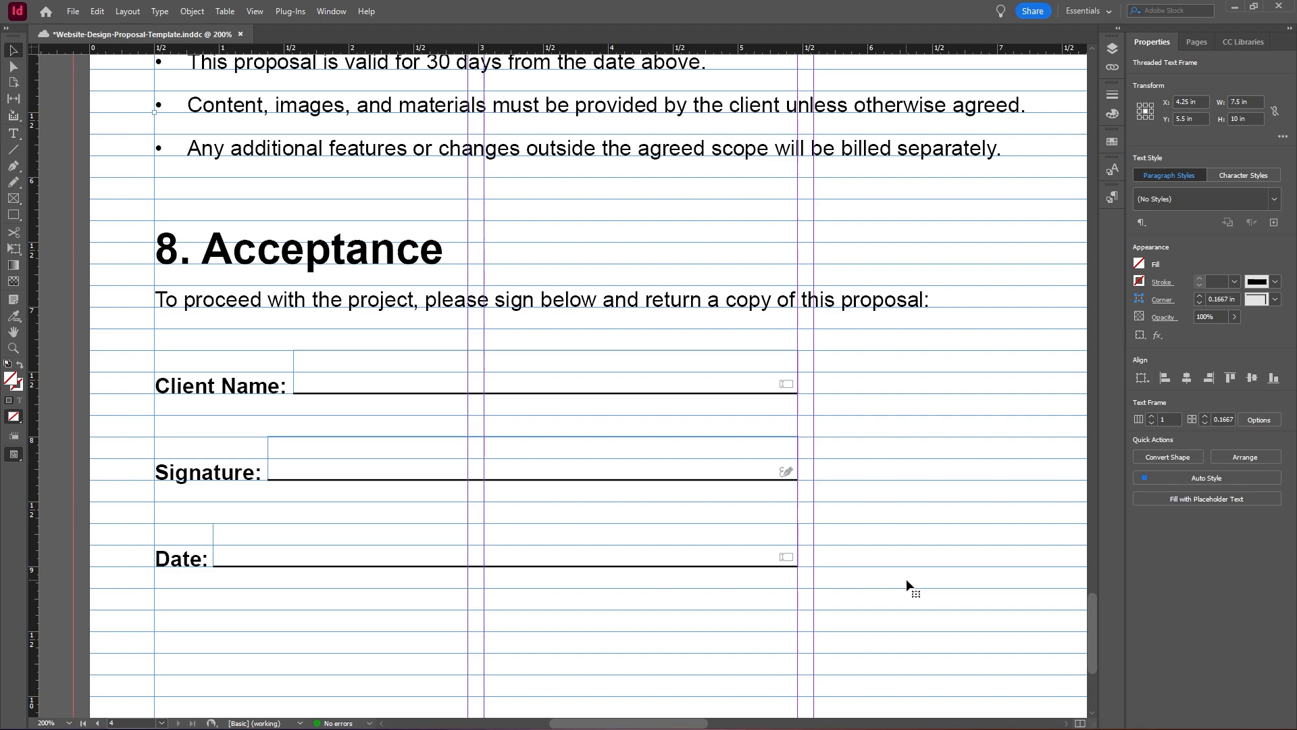
Step: Test the anchored fields by adding blank lines after the Acceptance introductory sentence and deleting them again
{"action": "key", "text": "t"}
{"action": "left_click", "coordinate": [936, 298]}
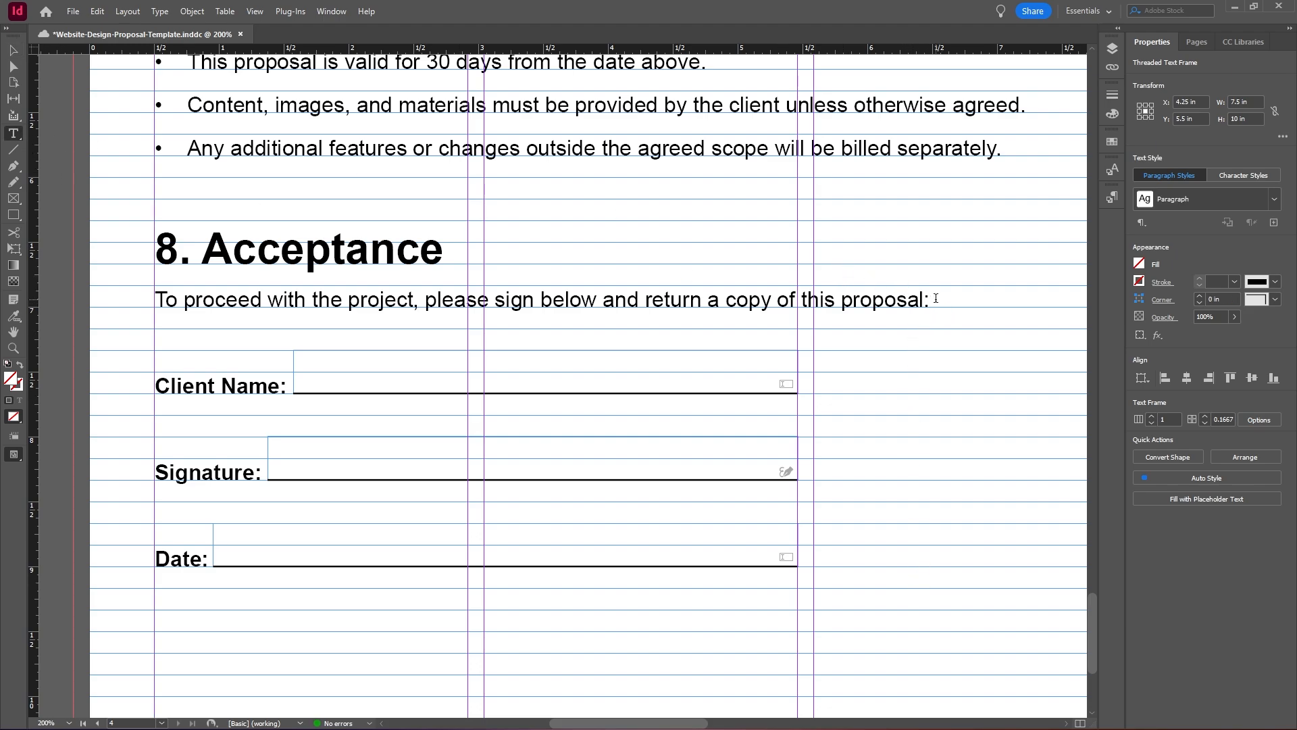
{"action": "key", "text": "Return"}
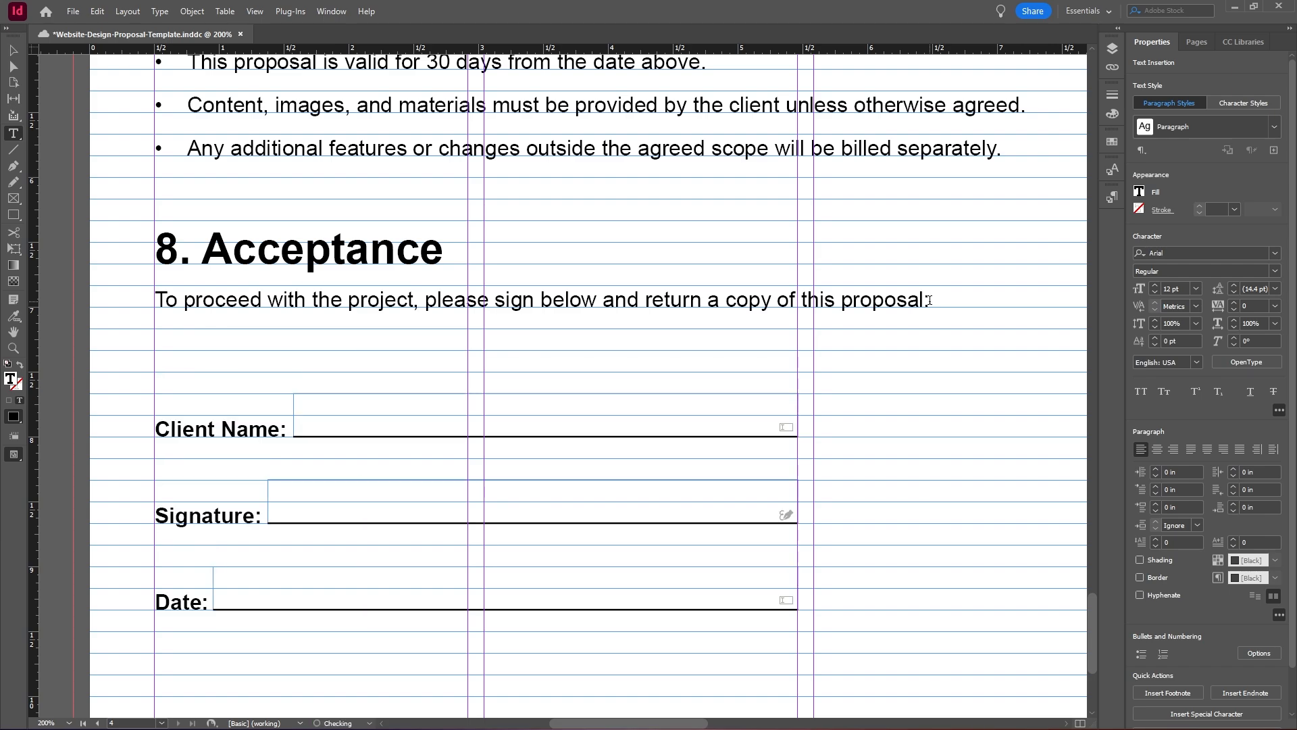
{"action": "key", "text": "Return"}
{"action": "key", "text": "BackSpace"}
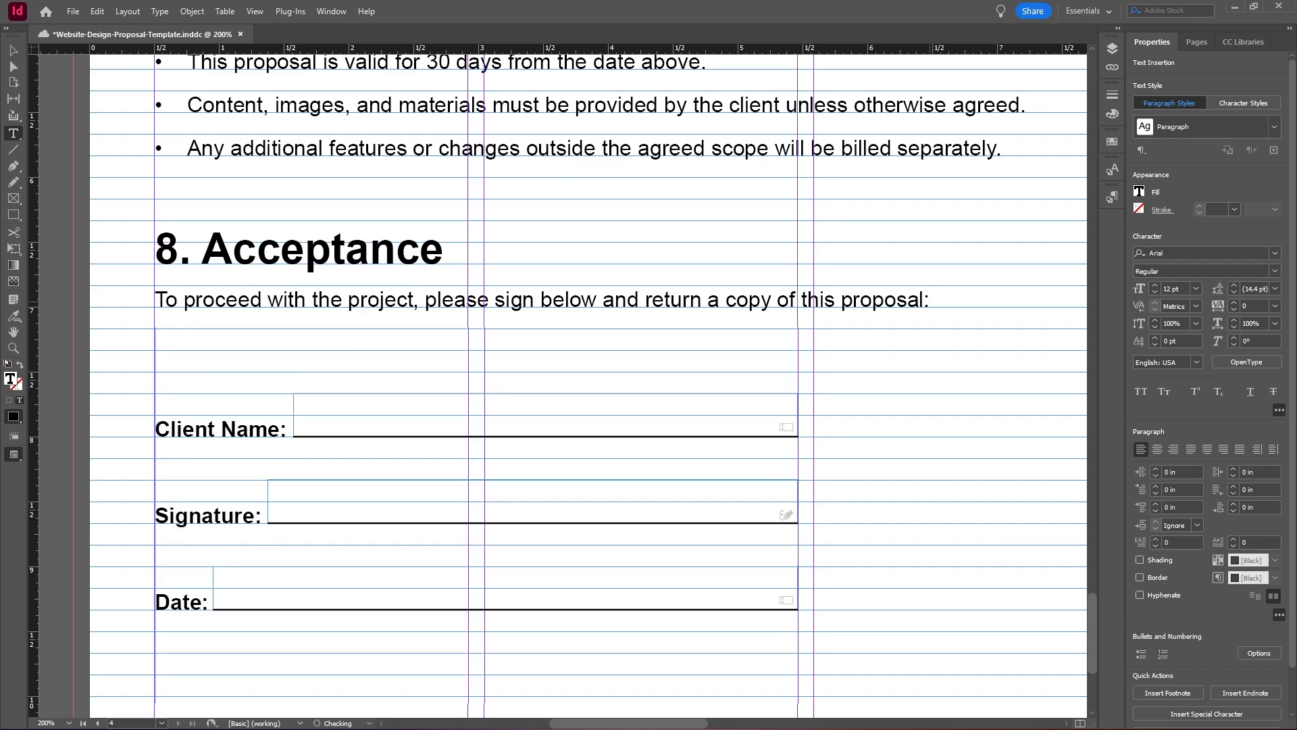
{"action": "key", "text": "BackSpace"}
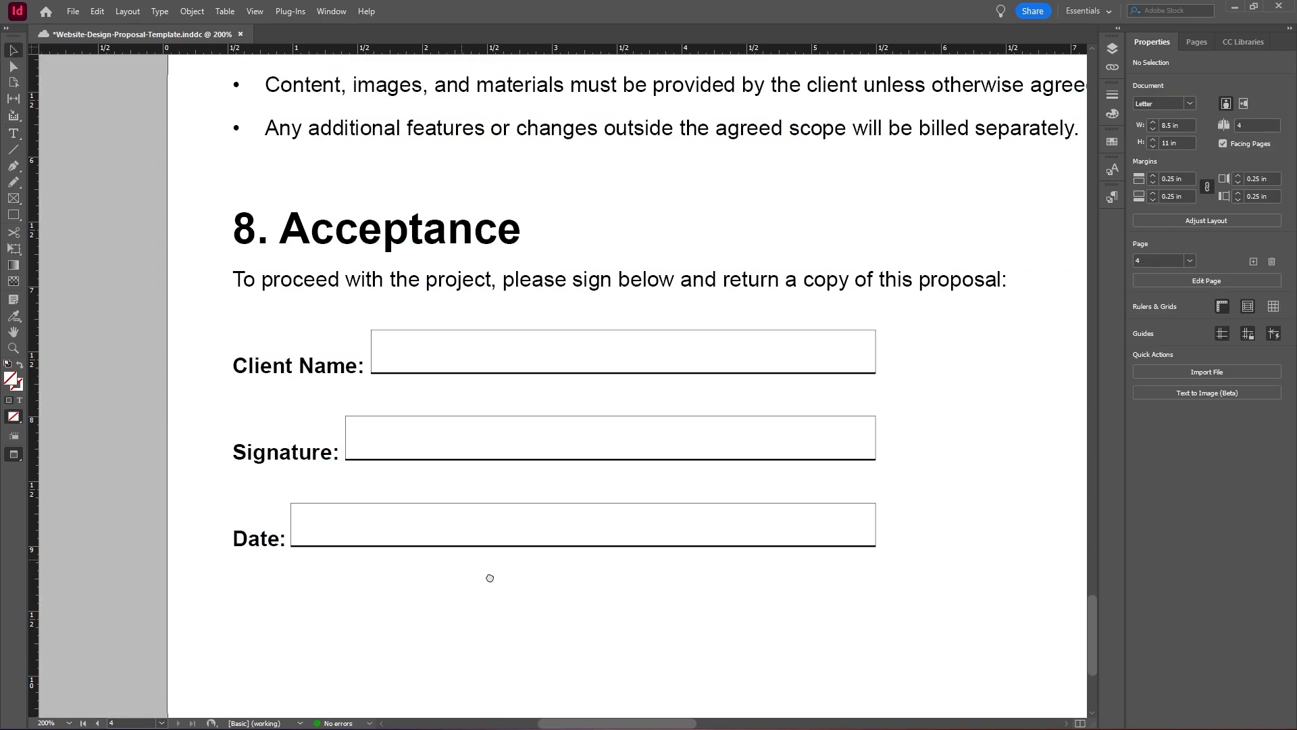
Step: Set the outline stroke of the Client Name and Signature field rectangles to 0 pt, keeping their underlines
{"action": "left_click_drag", "start_coordinate": [489, 576], "coordinate": [497, 585]}
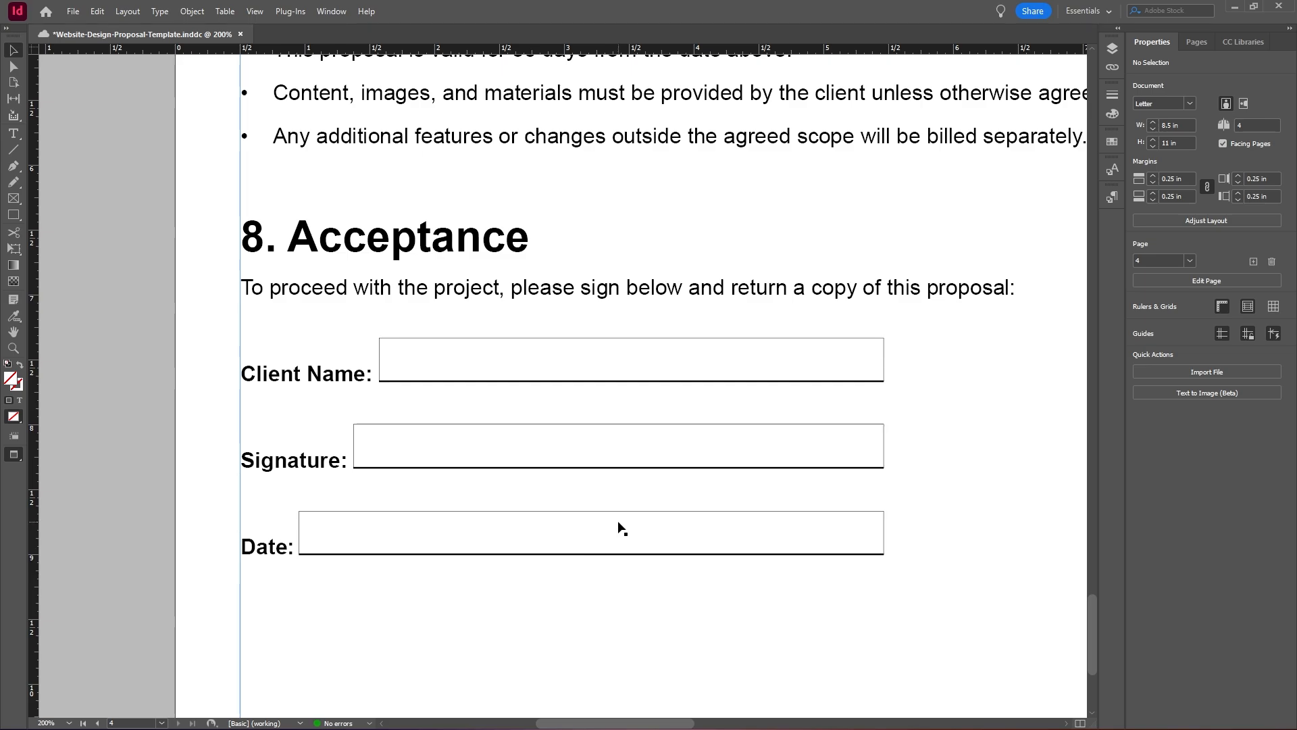
{"action": "left_click", "coordinate": [382, 356]}
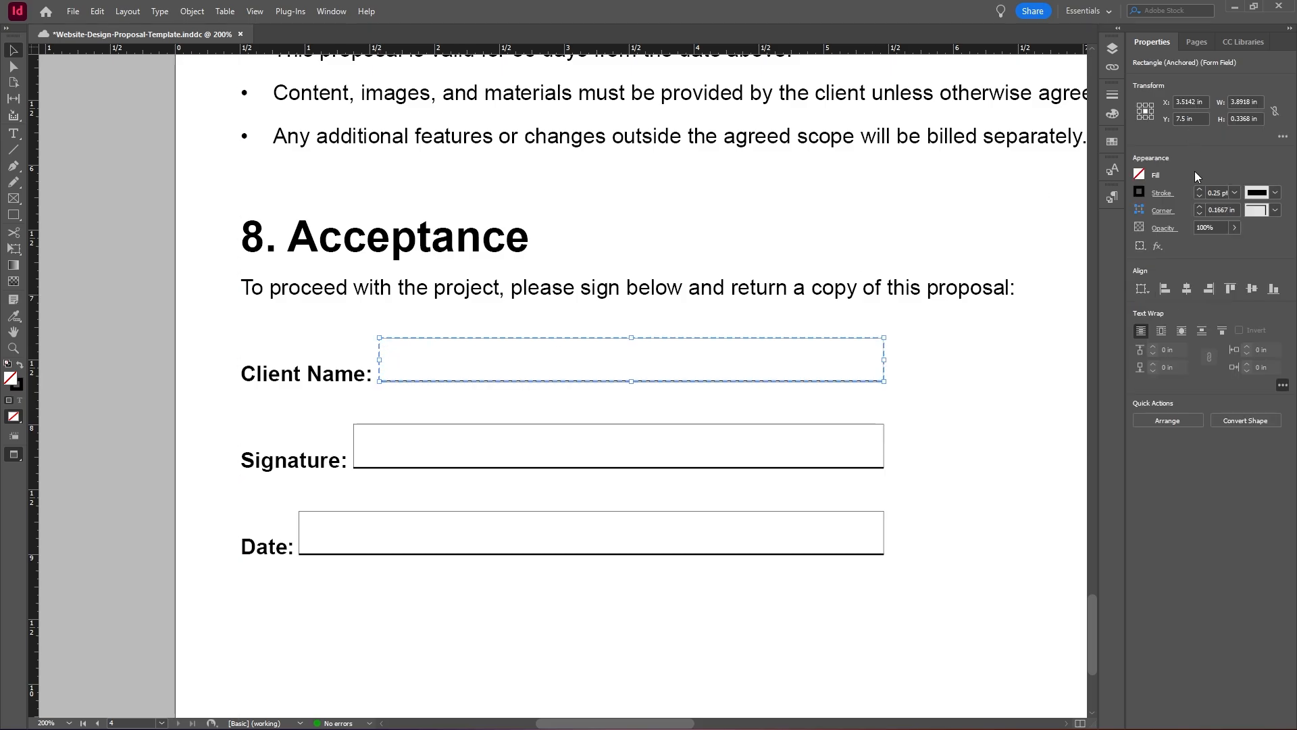
{"action": "left_click", "coordinate": [1202, 198]}
{"action": "left_click", "coordinate": [354, 433]}
{"action": "left_click", "coordinate": [1200, 197]}
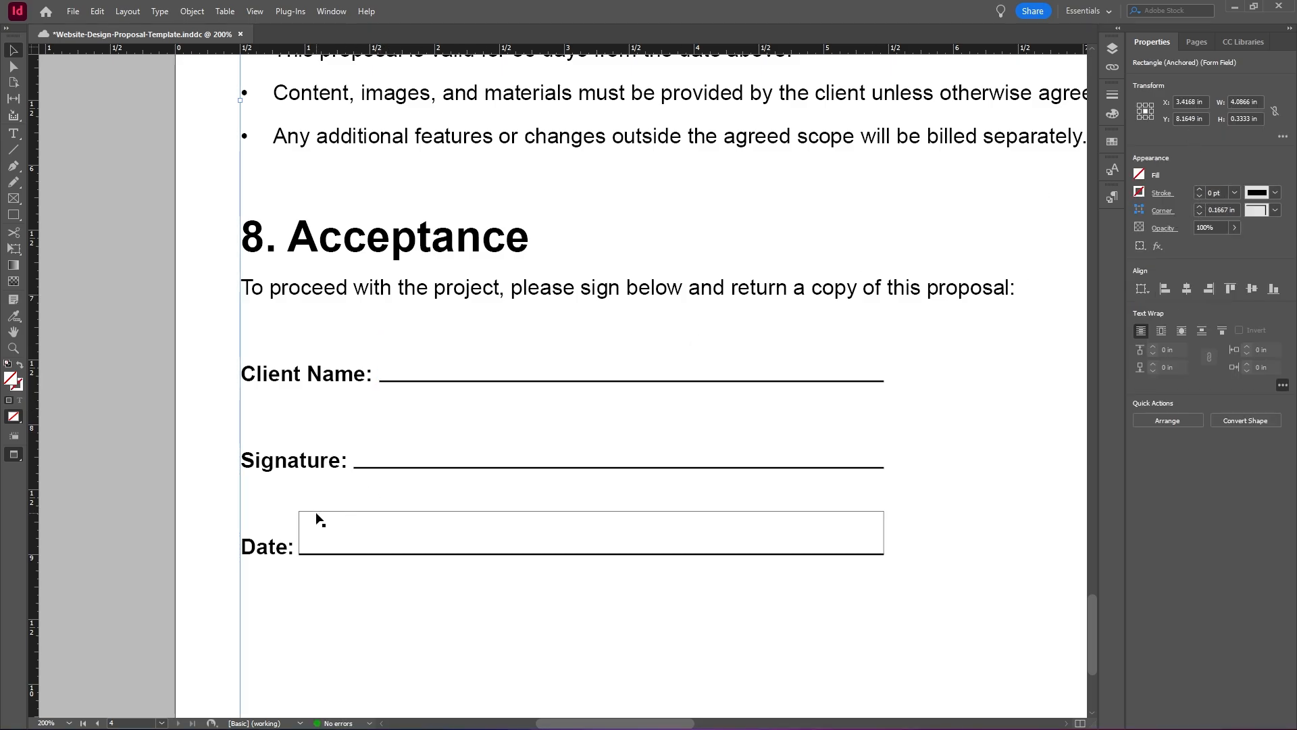
Step: Remove the outline stroke from the Date field rectangle, keep its underline, and clear the selection
{"action": "double_click", "coordinate": [316, 515]}
{"action": "left_click", "coordinate": [17, 50]}
{"action": "left_click", "coordinate": [299, 529]}
{"action": "left_click", "coordinate": [1200, 197]}
{"action": "left_click", "coordinate": [197, 216]}
{"action": "key", "text": "ctrl+minus"}
{"action": "key", "text": "ctrl+minus"}
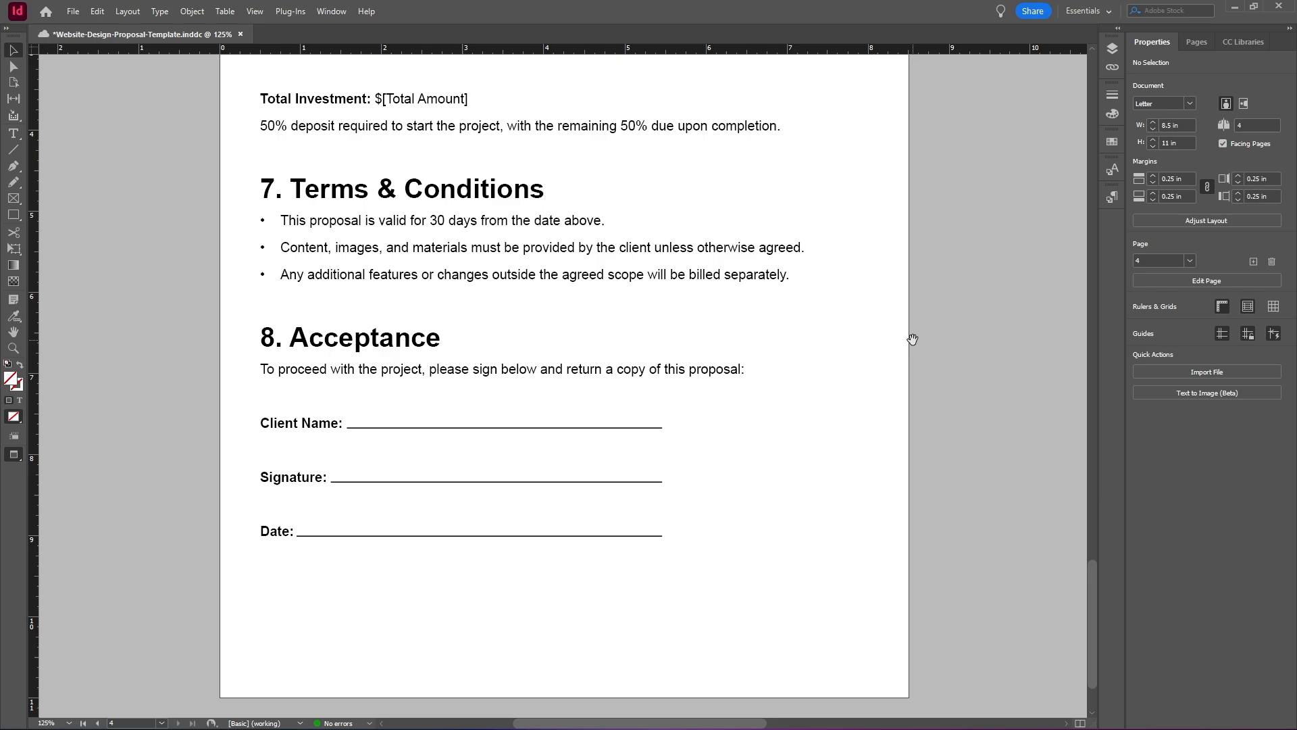
Step: Export all pages as an Adobe PDF (Interactive) file named Website-Design-Proposal-Template.pdf, with all forms and media included
{"action": "left_click", "coordinate": [72, 12]}
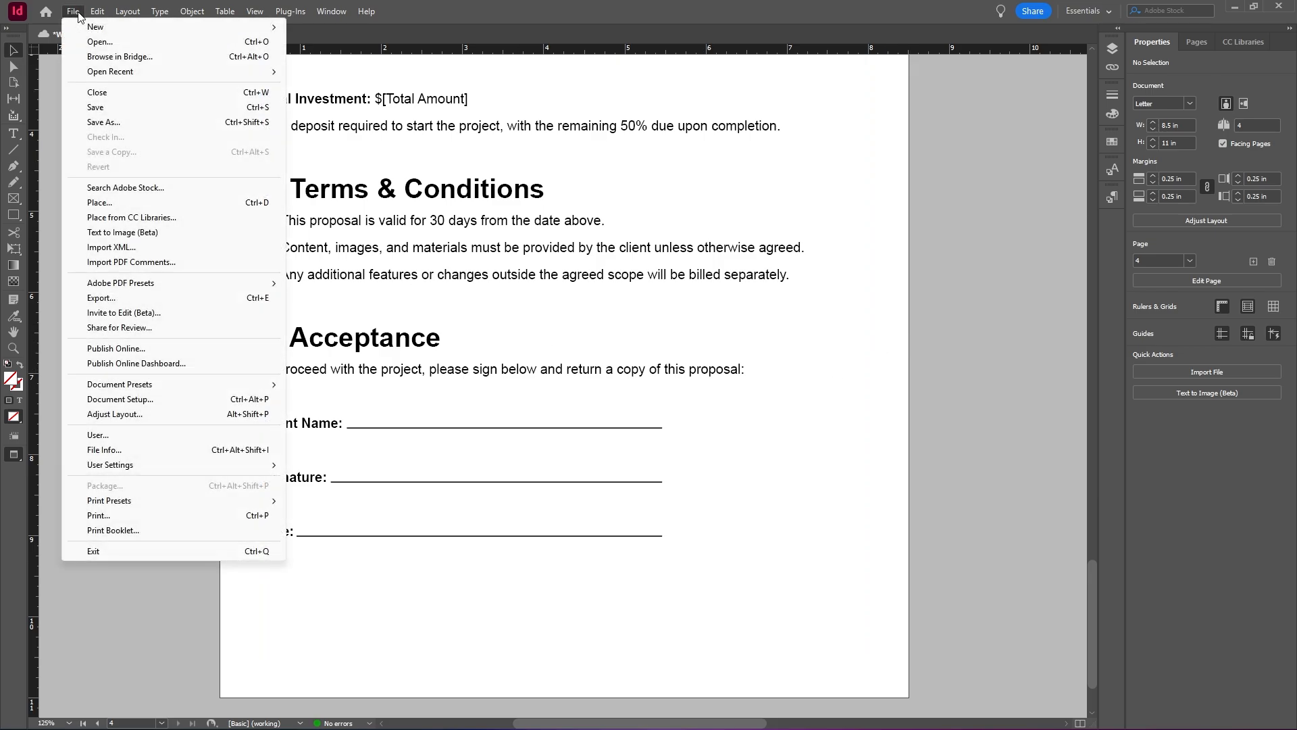
{"action": "left_click", "coordinate": [131, 298]}
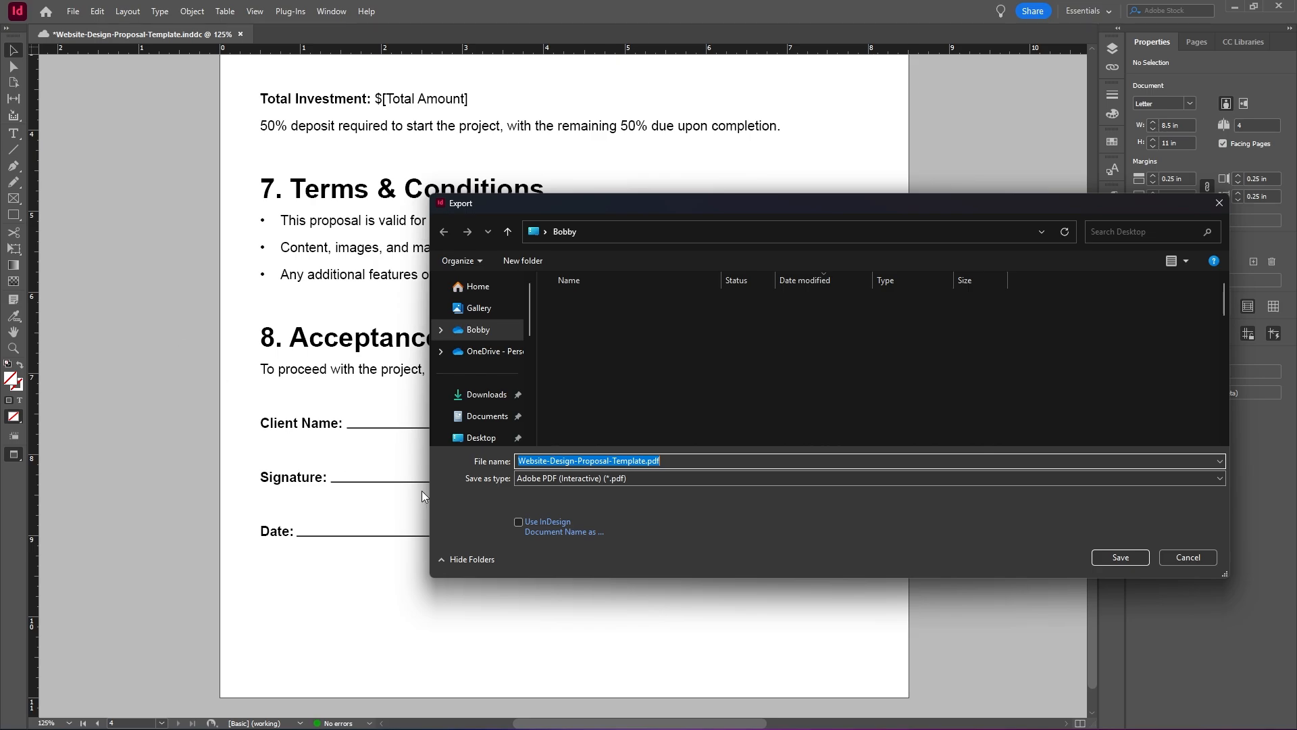
{"action": "left_click", "coordinate": [535, 482]}
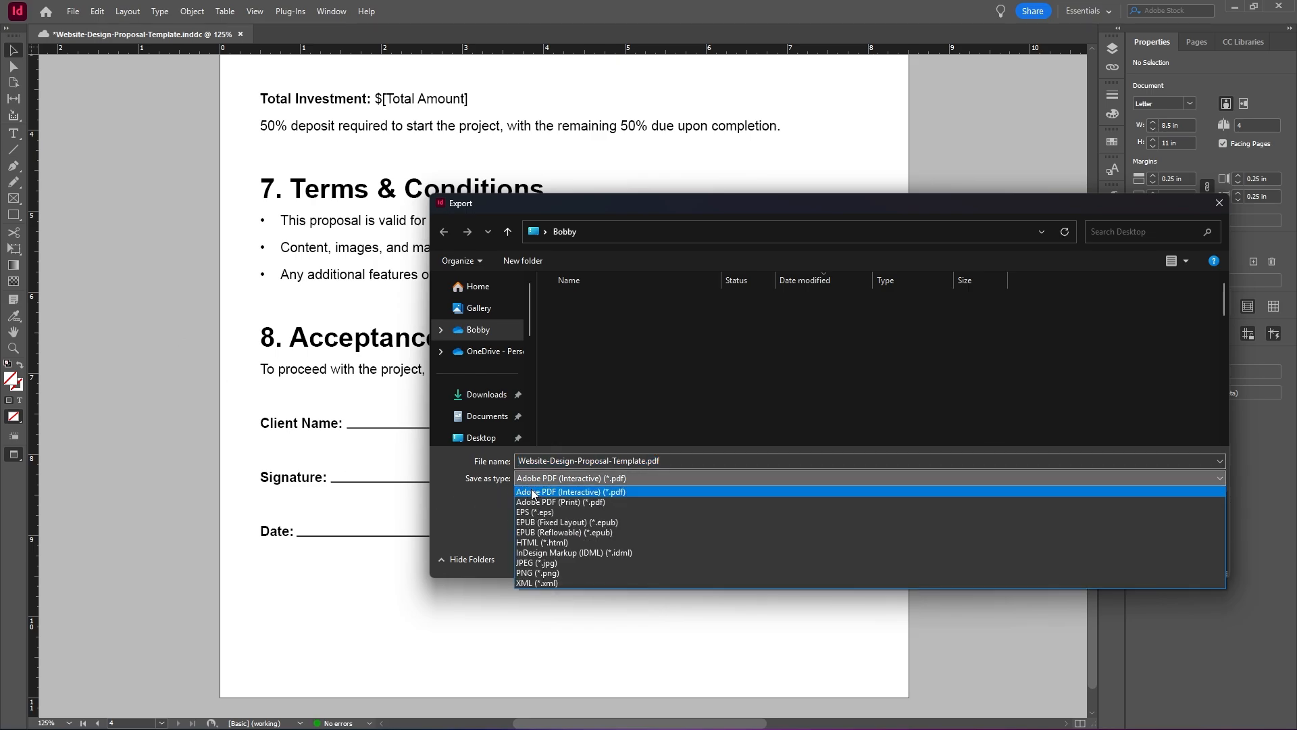
{"action": "left_click", "coordinate": [618, 492]}
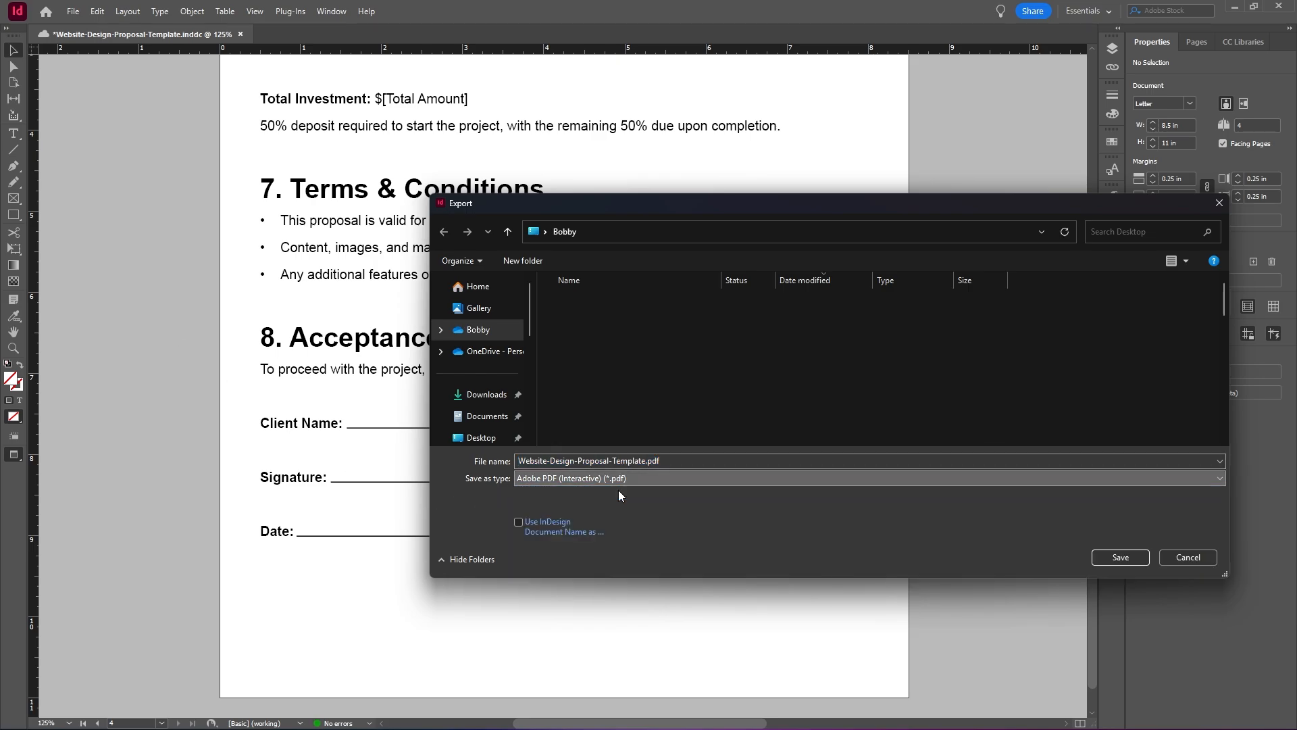
{"action": "left_click", "coordinate": [1137, 558]}
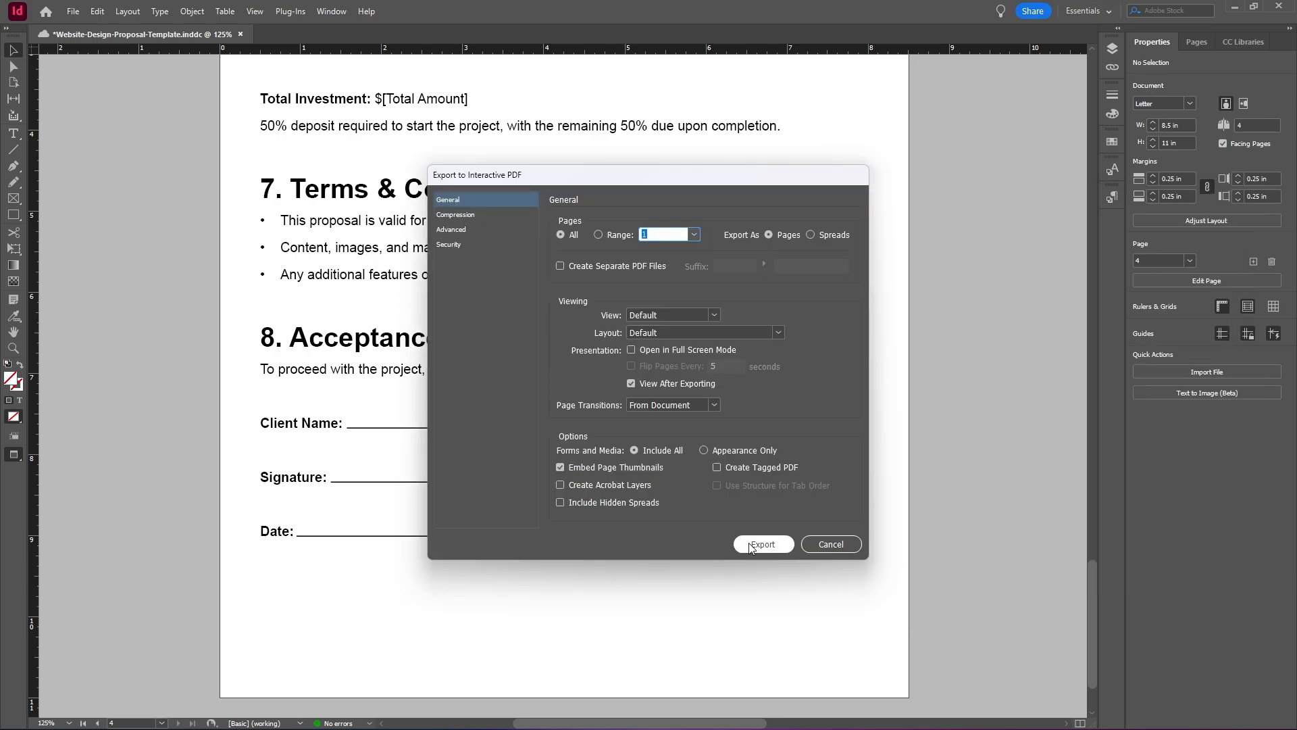
{"action": "left_click", "coordinate": [775, 547]}
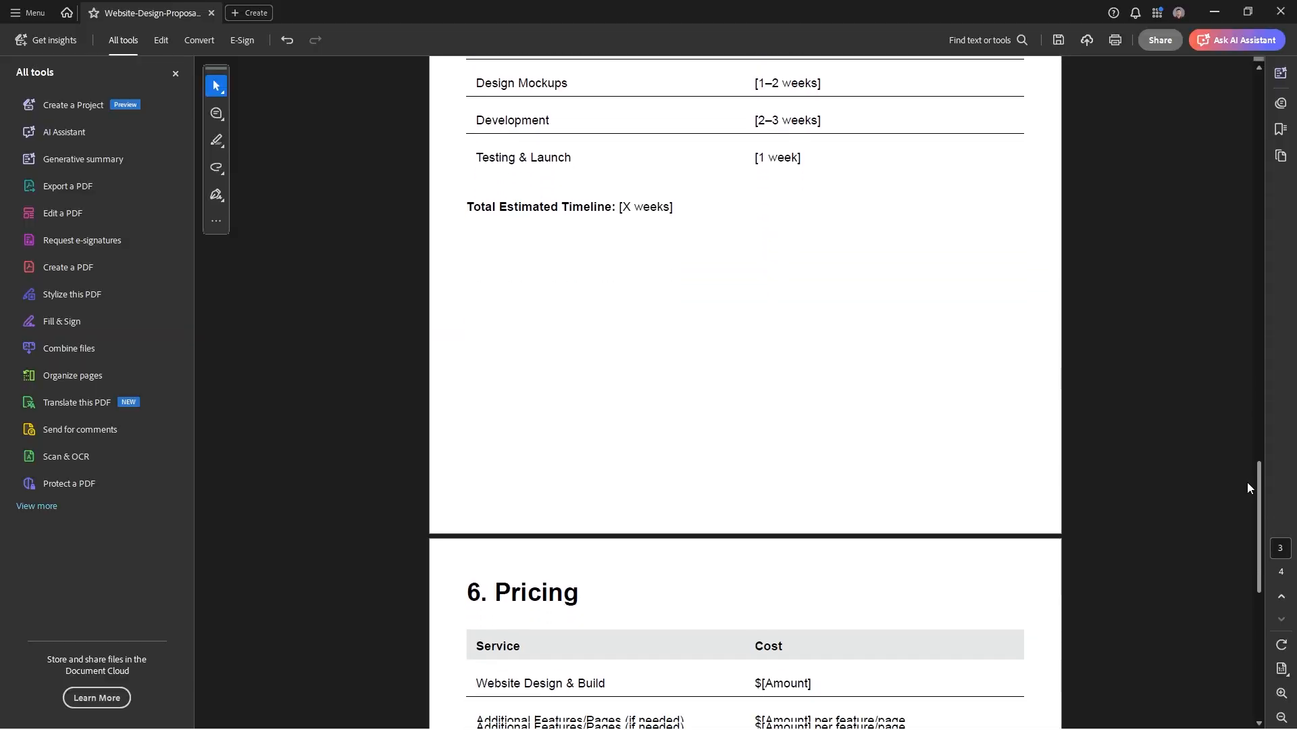
Step: In the exported PDF in Adobe Acrobat, fill in the client's name and enter "July, 23" in the Date field on page 4
{"action": "left_click_drag", "start_coordinate": [1247, 481], "coordinate": [1259, 605]}
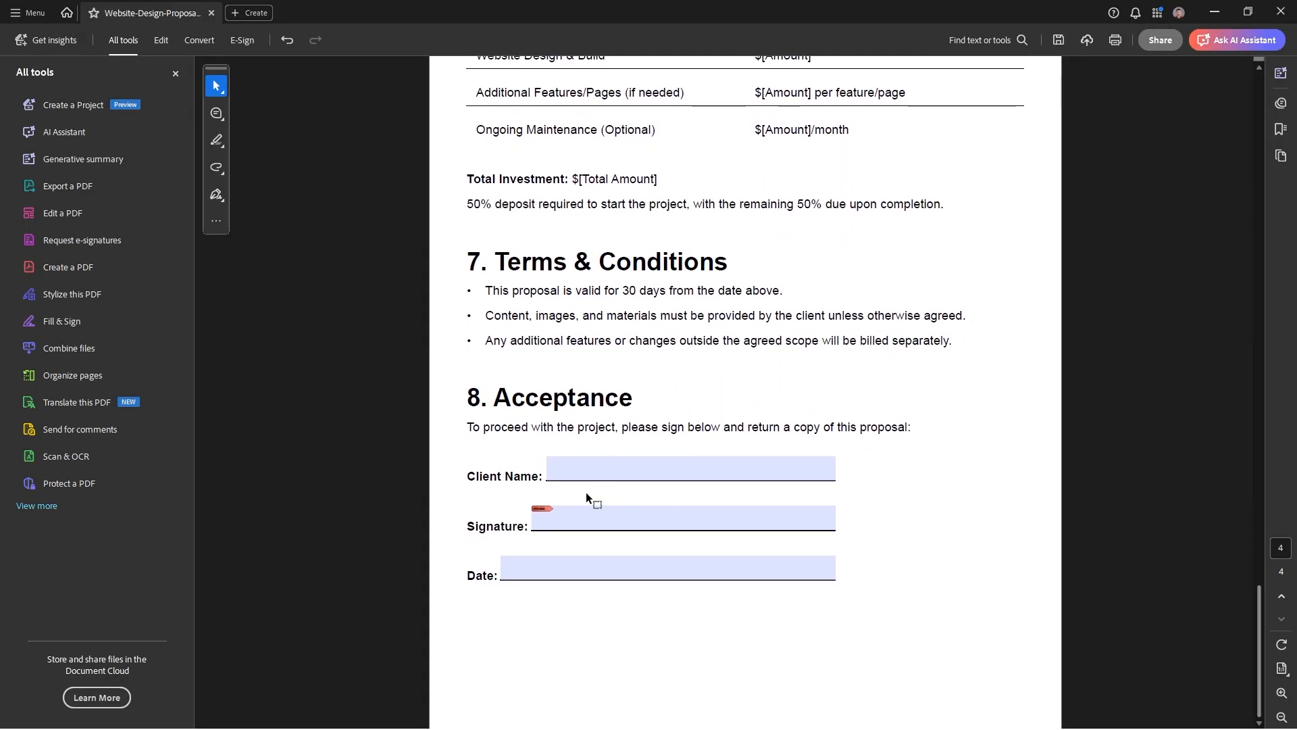
{"action": "left_click", "coordinate": [591, 470]}
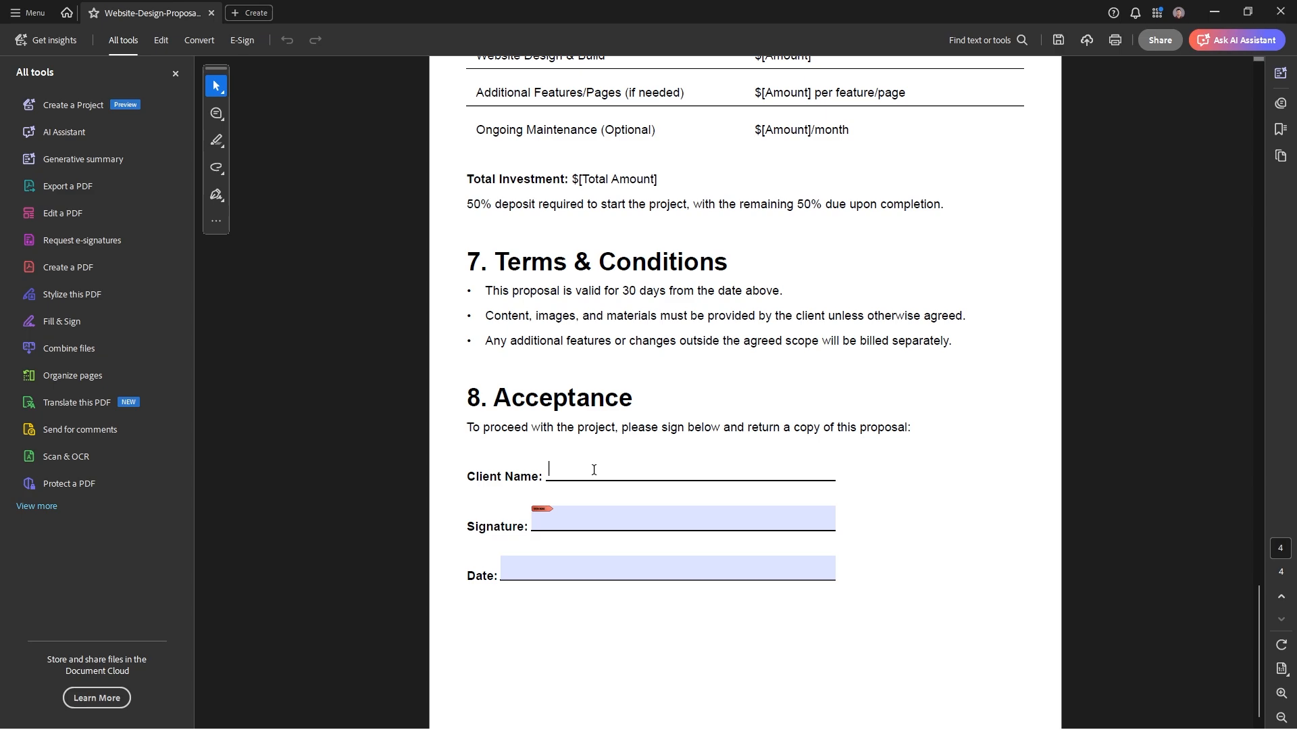
{"action": "type", "text": "John"}
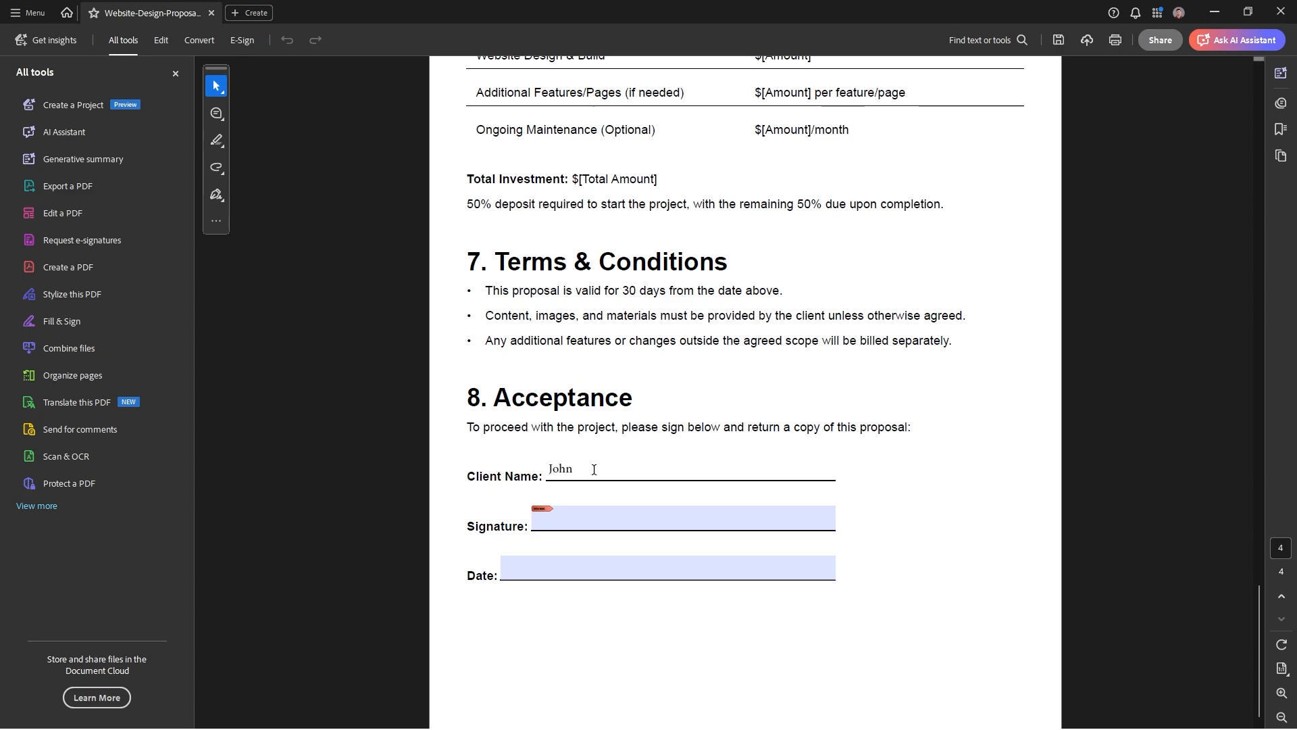
{"action": "left_click", "coordinate": [540, 571]}
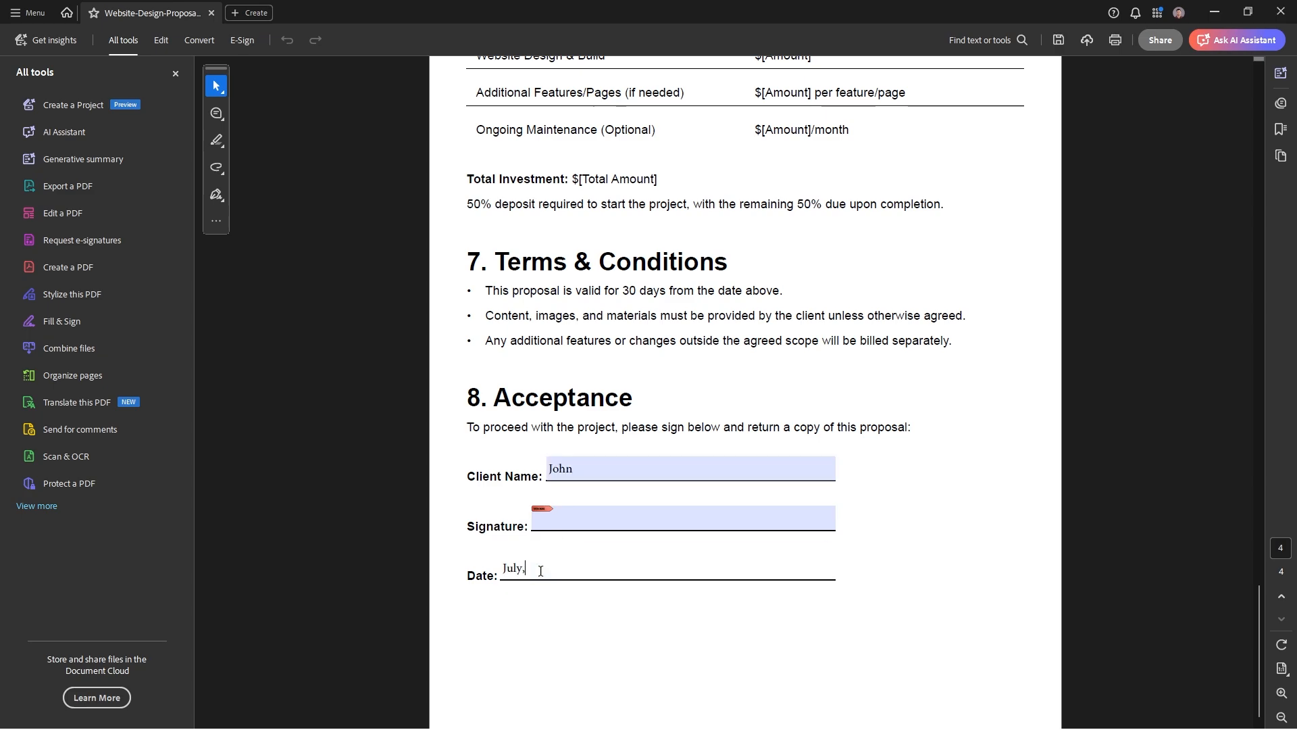
{"action": "type", "text": "July, 23"}
Step: Test the PDF's Signature field, dismiss the digital ID configuration, and check the Client Name field
{"action": "left_click", "coordinate": [580, 511]}
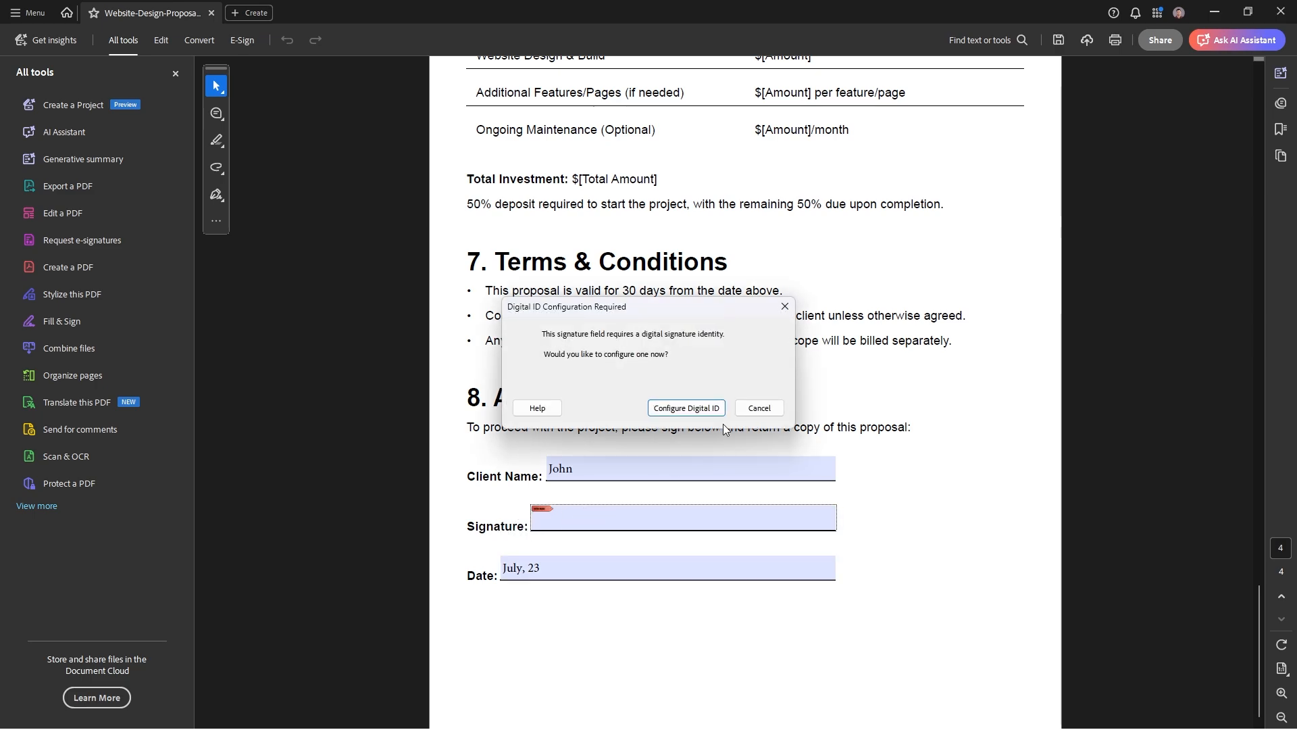
{"action": "left_click", "coordinate": [759, 407]}
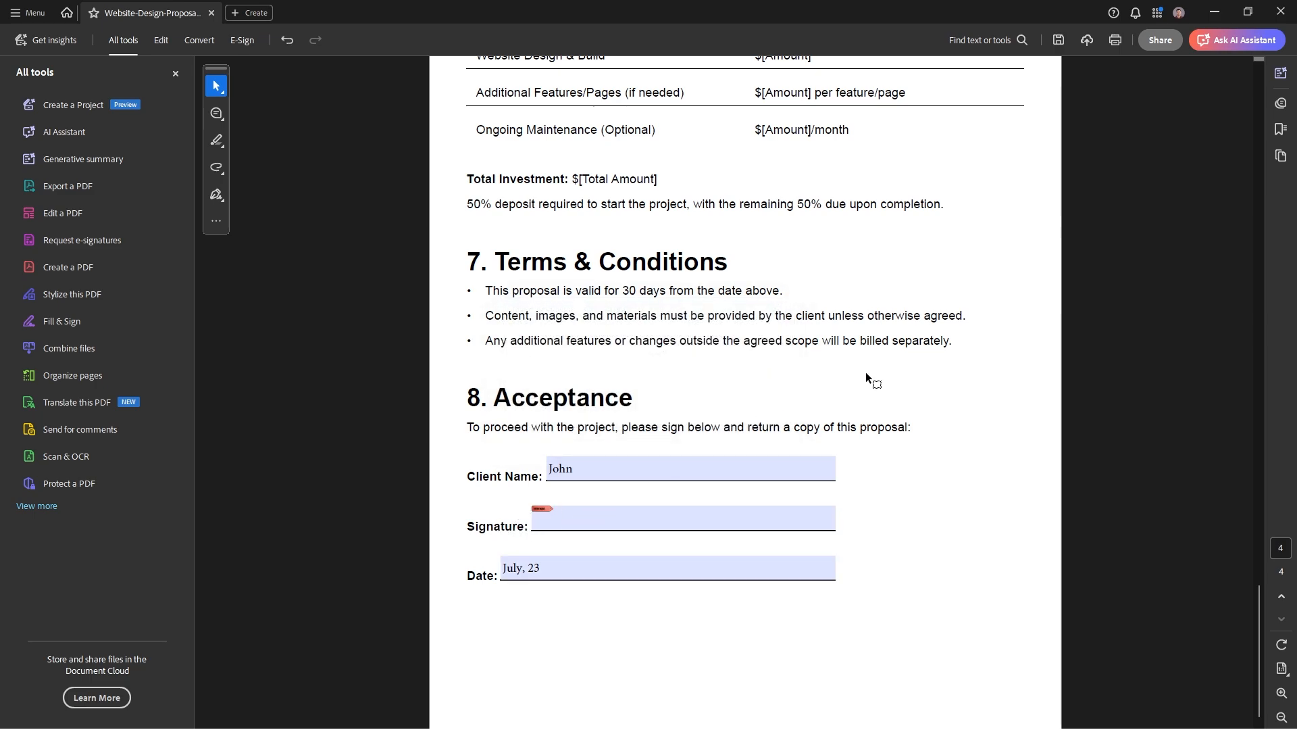
{"action": "left_click", "coordinate": [612, 469]}
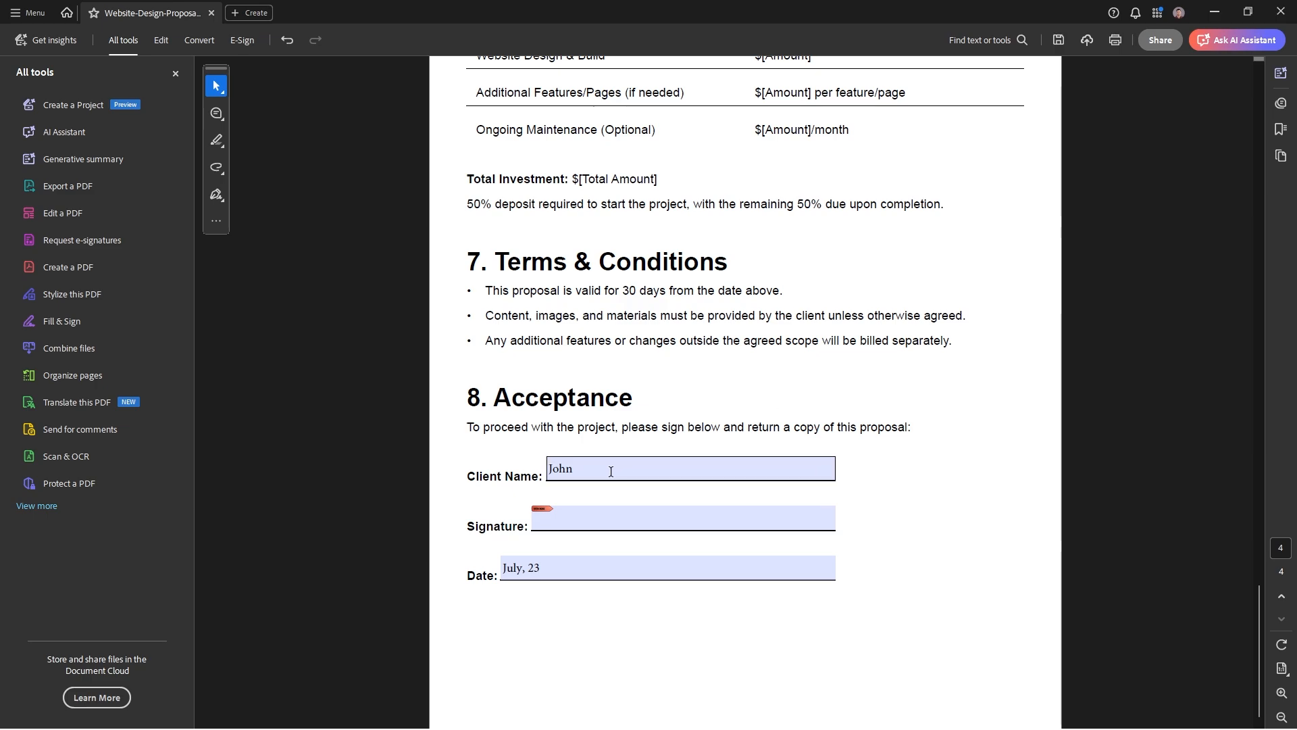
{"action": "left_click", "coordinate": [945, 566]}
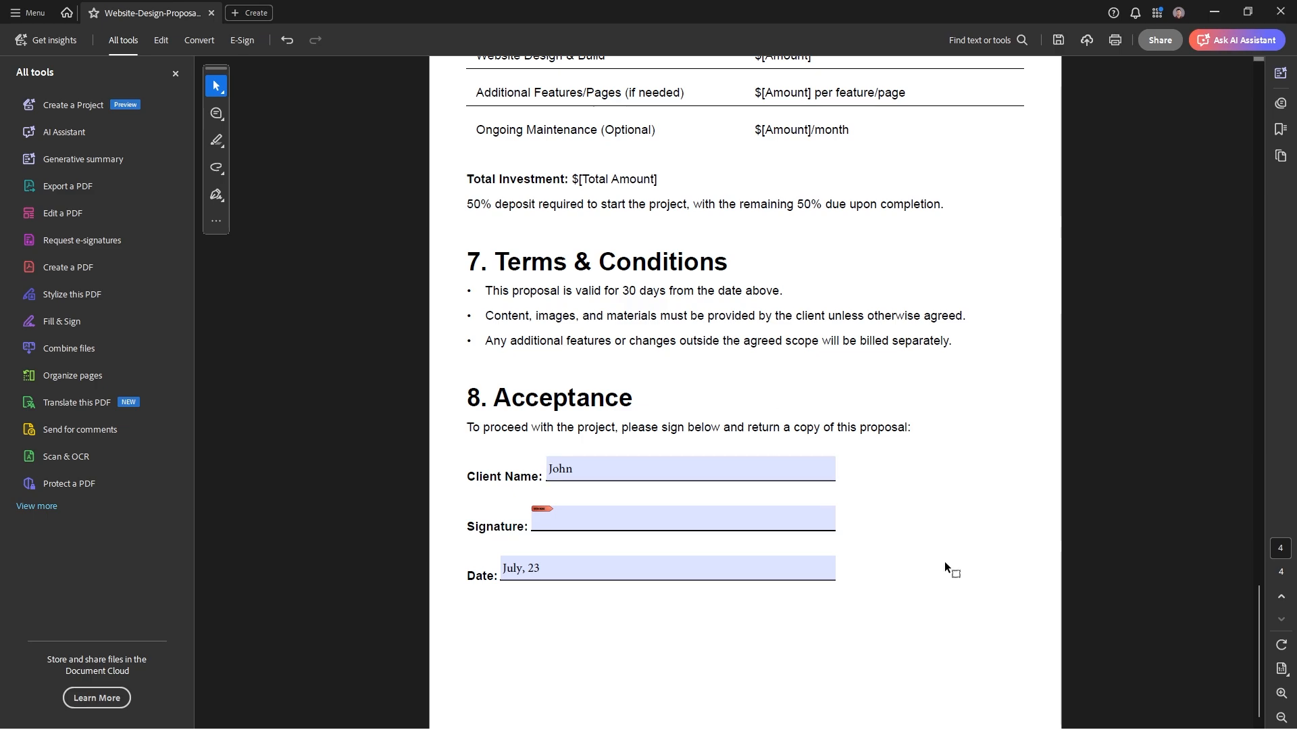